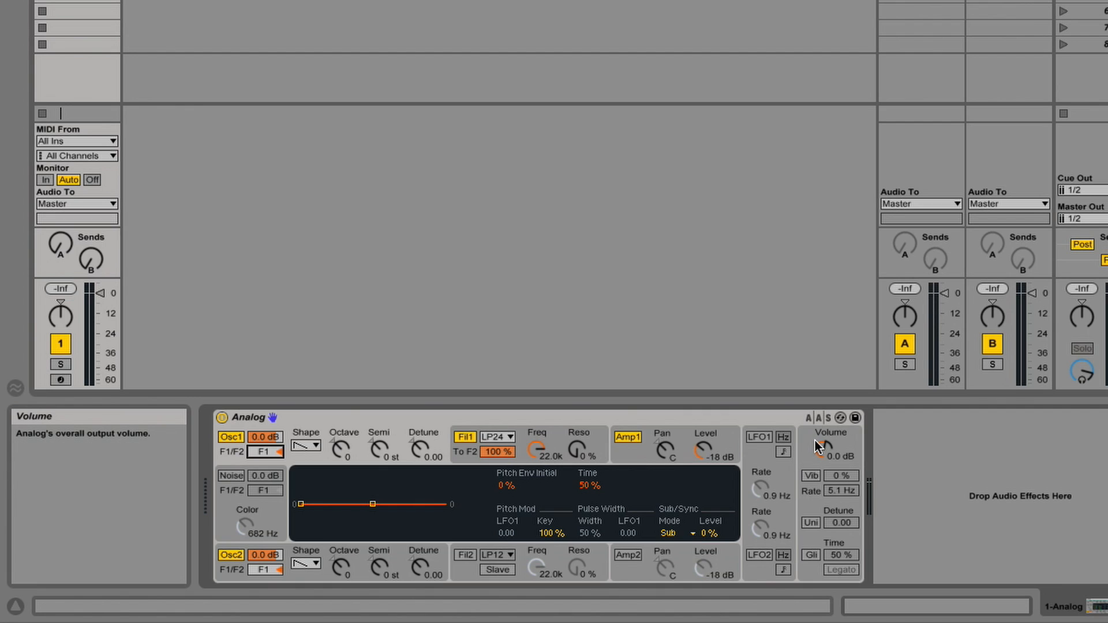
Step: Review the settings of Filter 1, Oscillator 1, Filter 2, Amp 2, the LFOs and the global section, ending on Oscillator 1
click(560, 442)
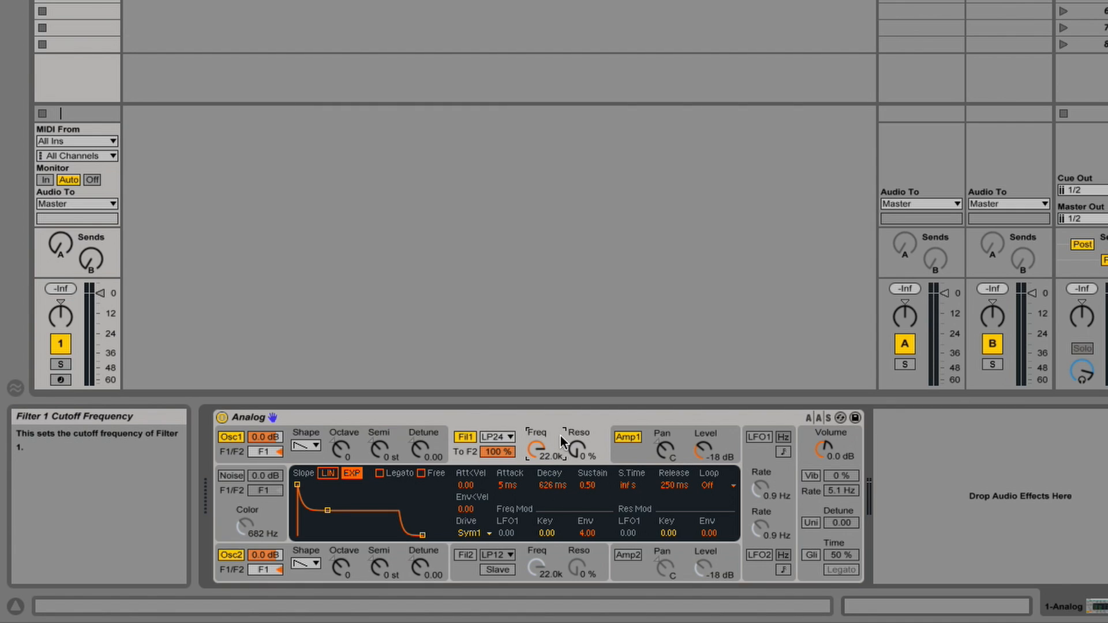
click(355, 446)
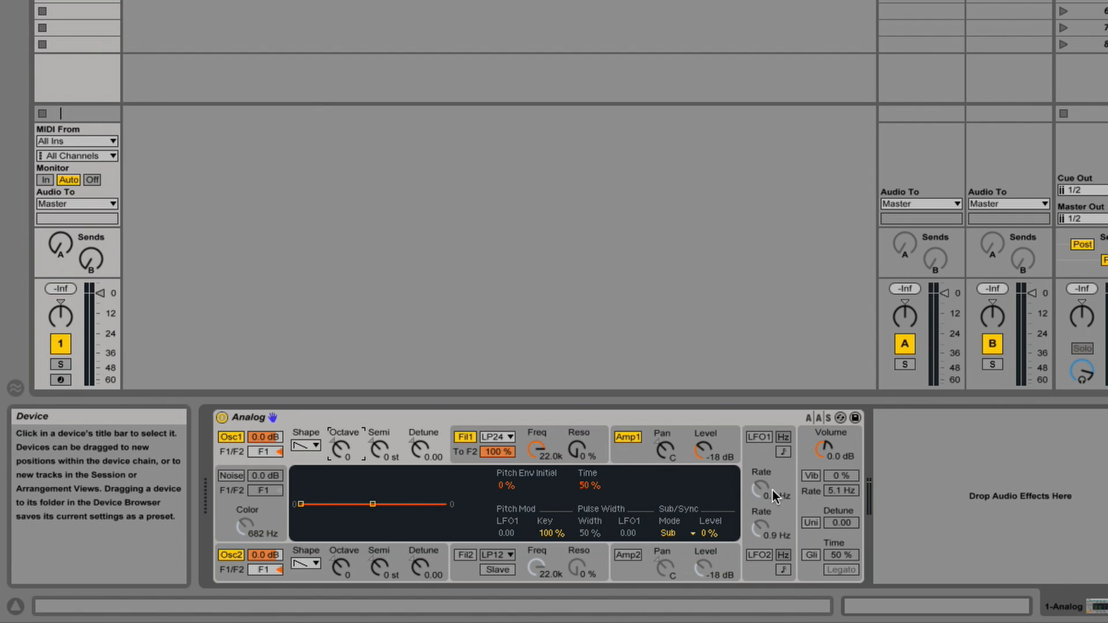
click(459, 573)
click(635, 571)
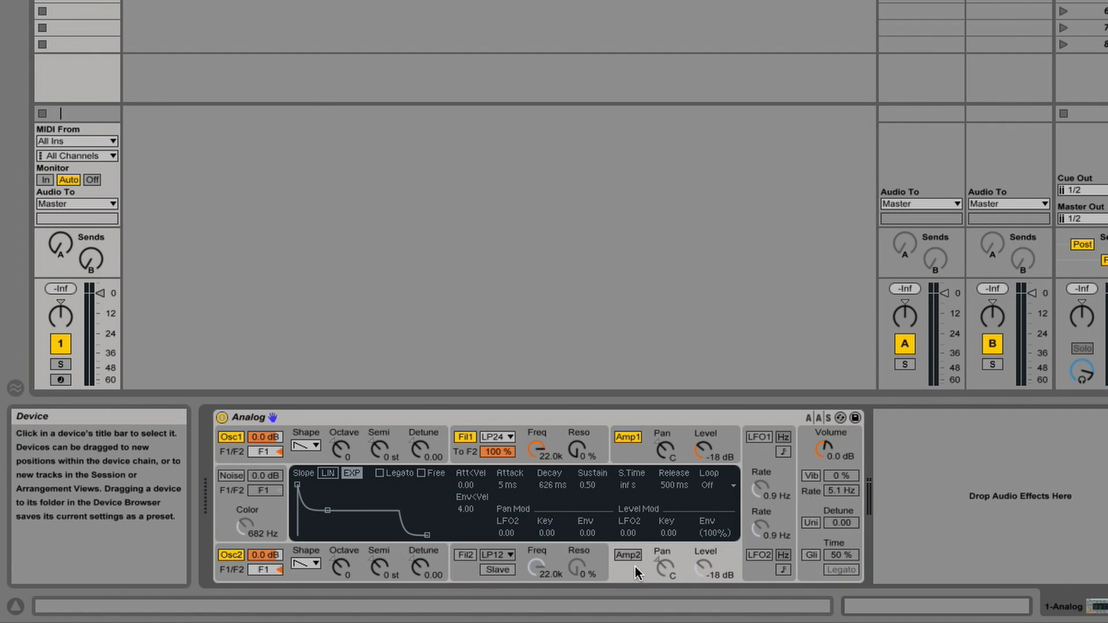
click(759, 458)
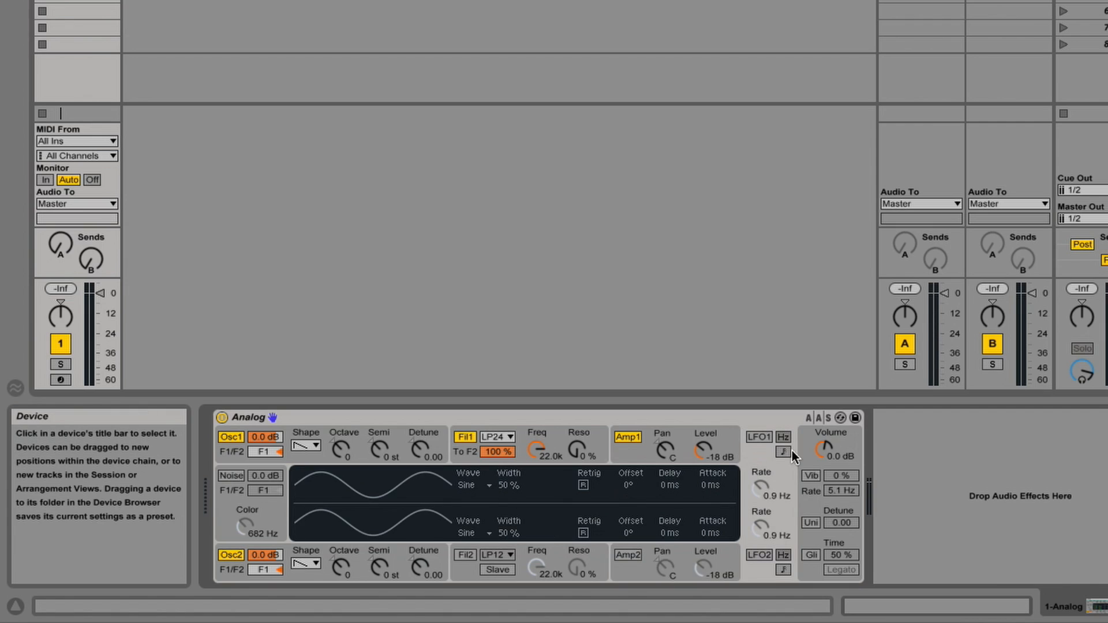
click(808, 441)
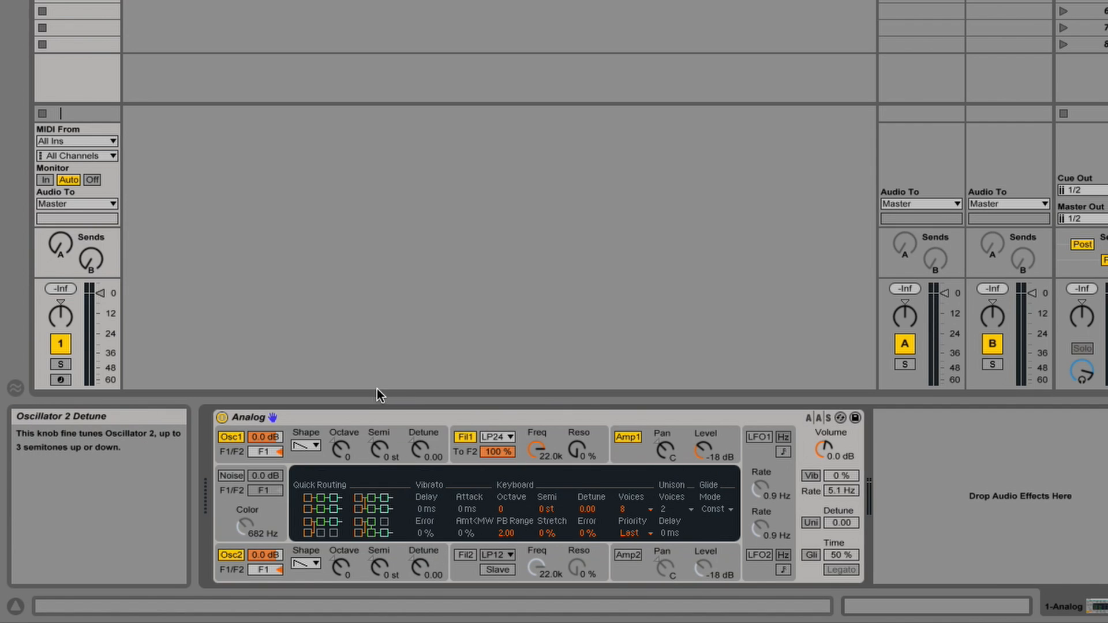
click(226, 452)
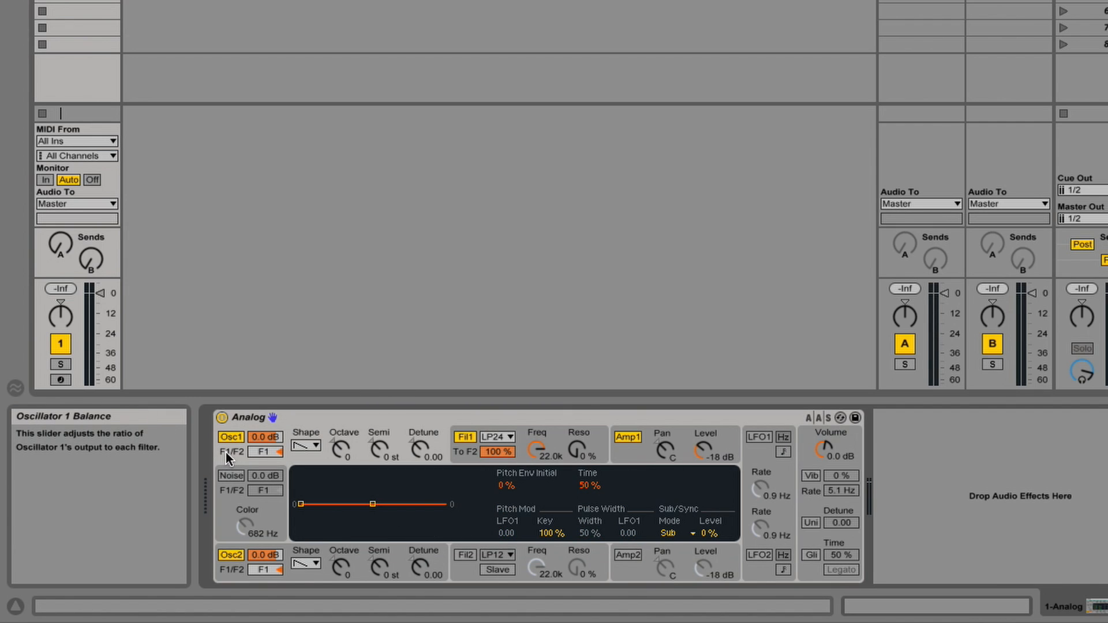
Step: Look through Oscillator 1's waveform shapes and try out its octave transposition
click(304, 445)
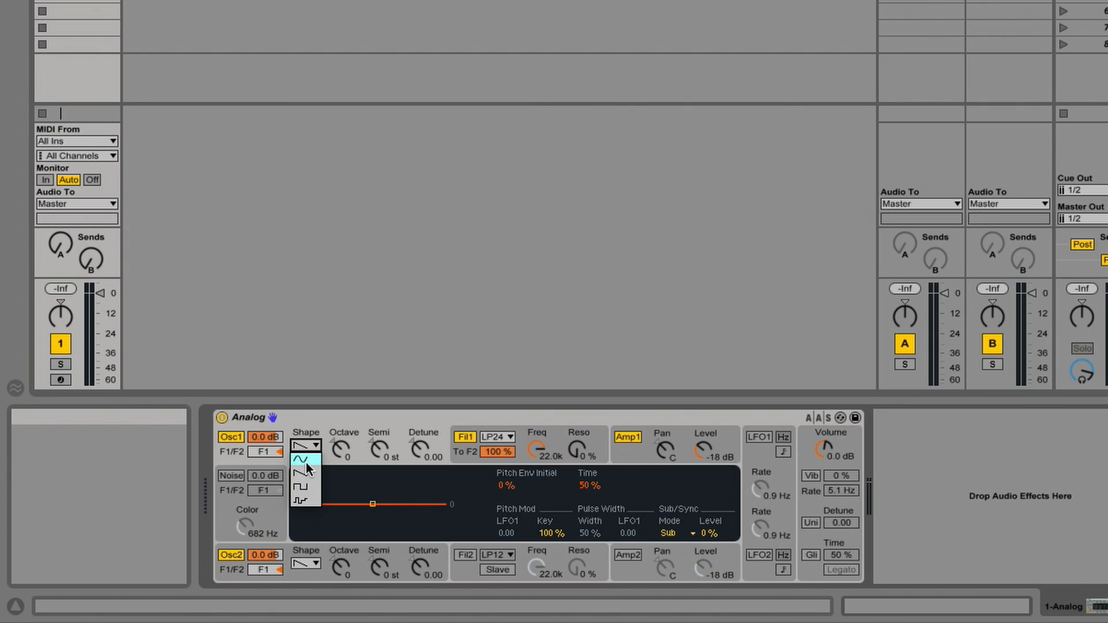
click(406, 418)
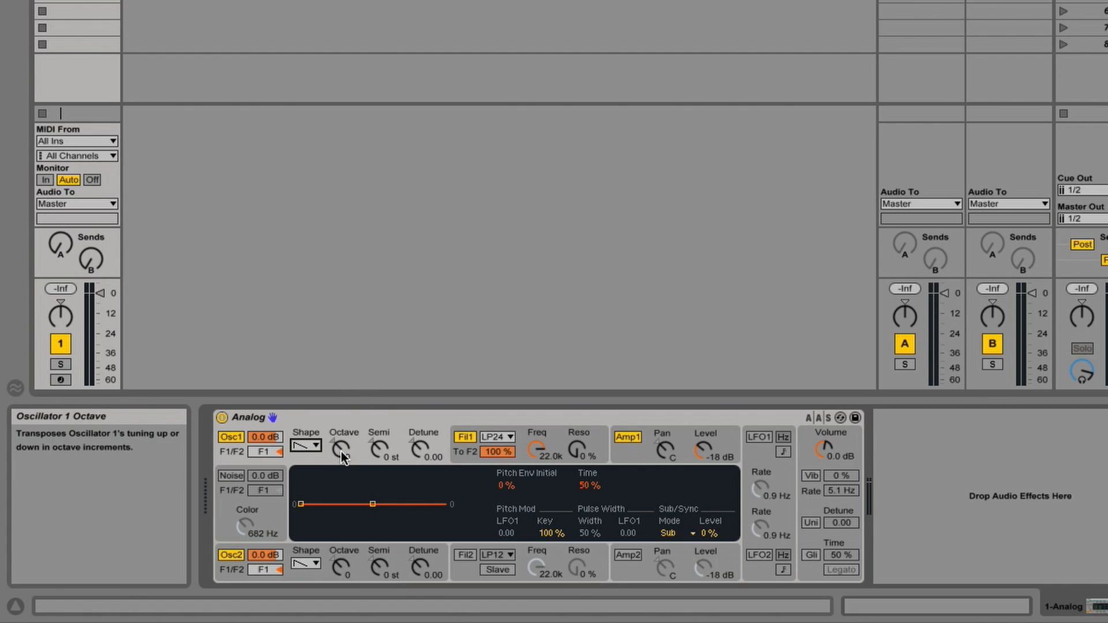
drag(341, 451, 383, 404)
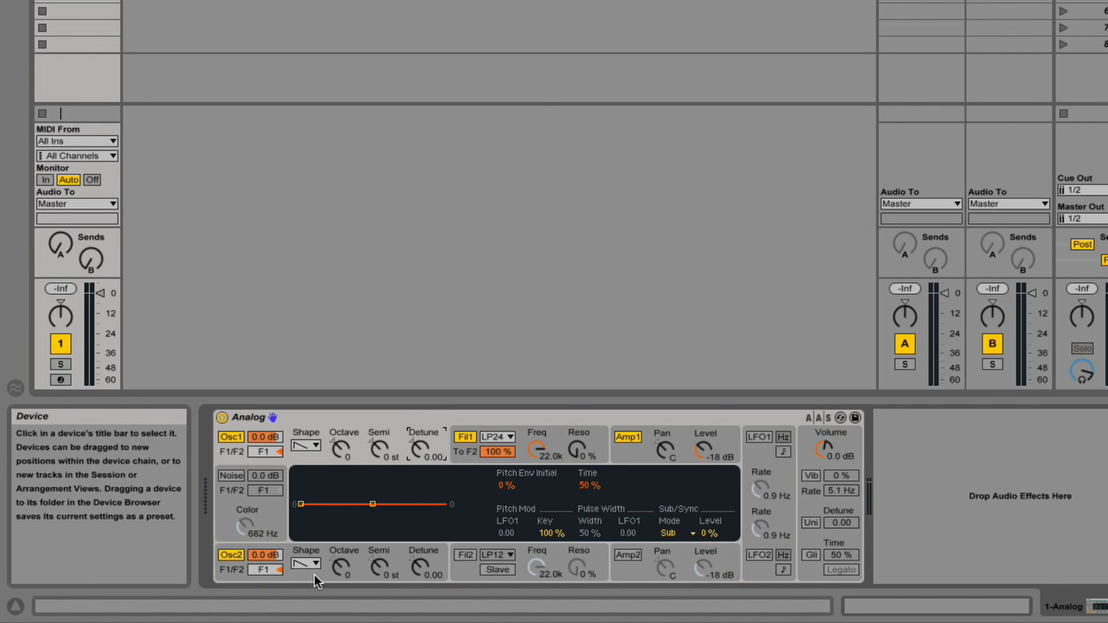
Step: Set Oscillator 2's pitch envelope time to 43%, also trying out and resetting the initial pitch level and the sub level
click(336, 551)
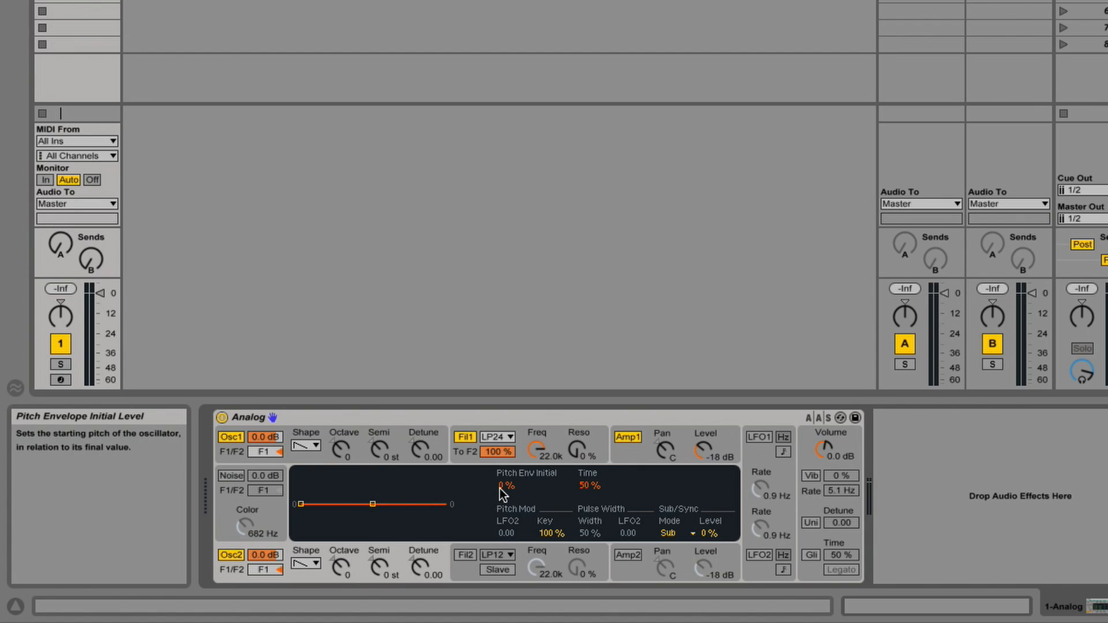
drag(507, 489, 508, 491)
key(Delete)
drag(588, 486, 589, 487)
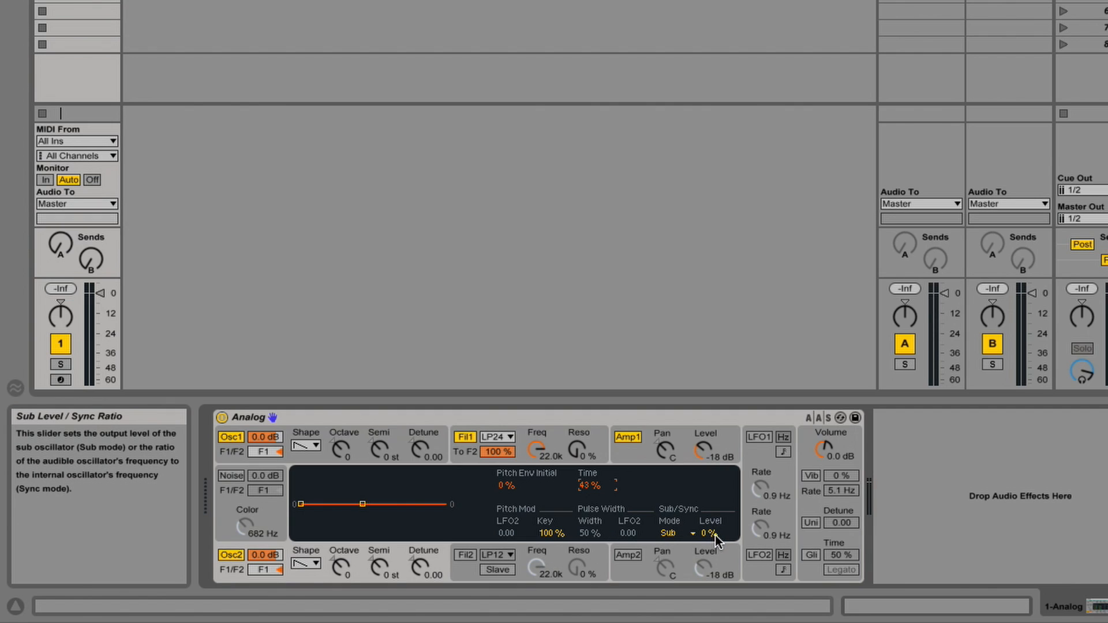
mouse_move(715, 537)
mouse_down()
mouse_move(715, 479)
mouse_move(716, 540)
mouse_up()
mouse_move(714, 537)
mouse_down()
mouse_move(715, 476)
mouse_move(715, 537)
mouse_up()
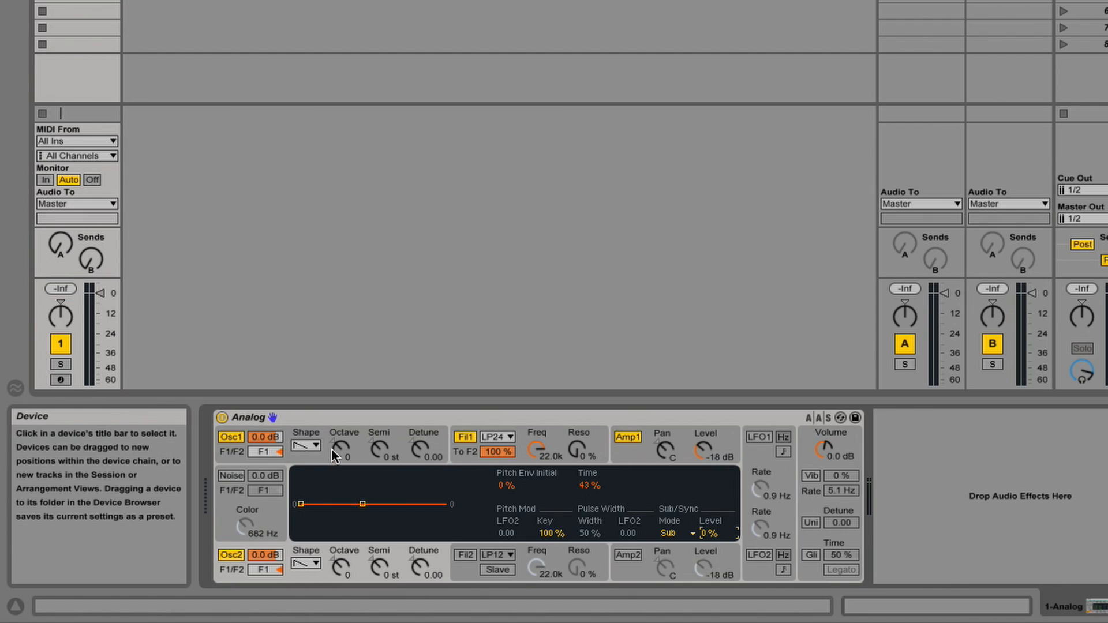
Step: Route Oscillator 1's output entirely to Filter 2, trying a 50/50 balance between both filters along the way
click(257, 453)
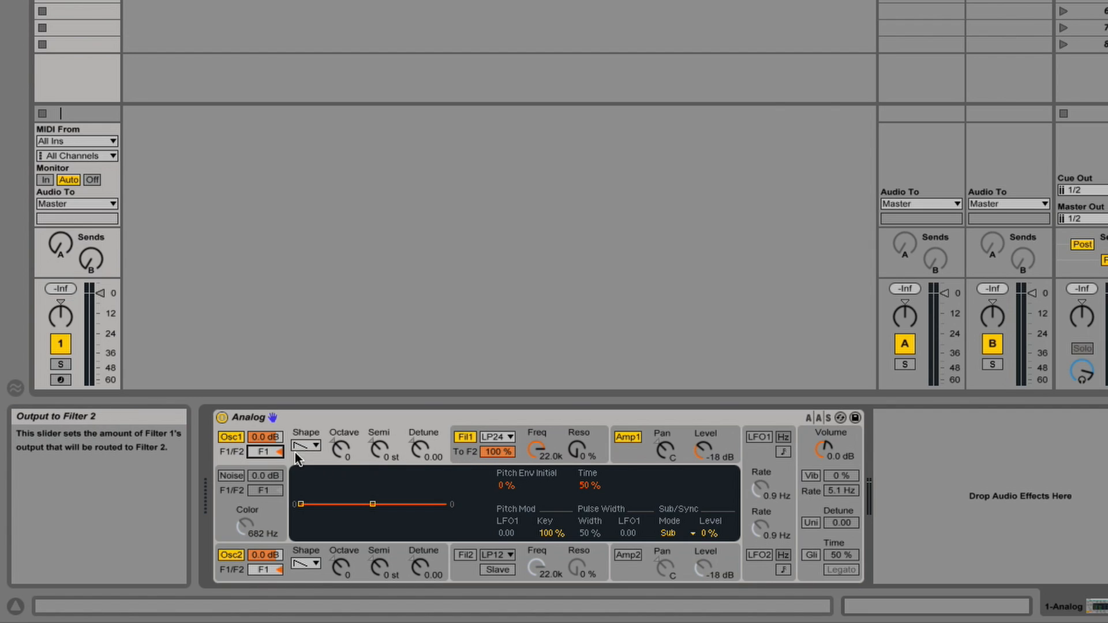
drag(265, 449, 265, 449)
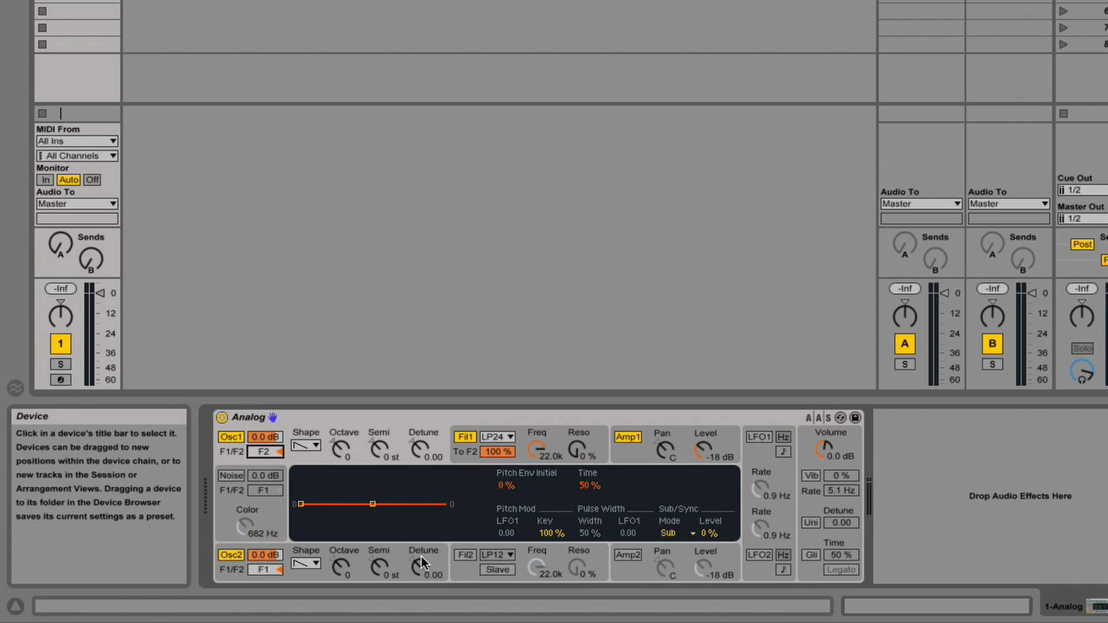
drag(264, 458, 265, 485)
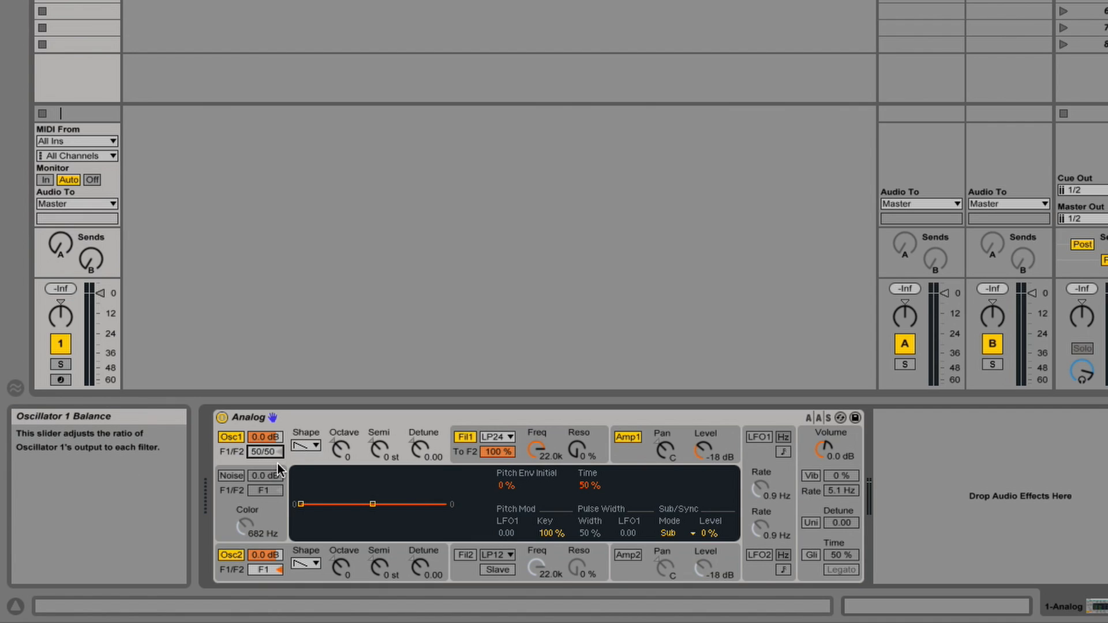
drag(264, 452, 264, 410)
Step: Turn on the noise generator and set its level to 0.3 dB and its color to 2.4 kHz
click(233, 476)
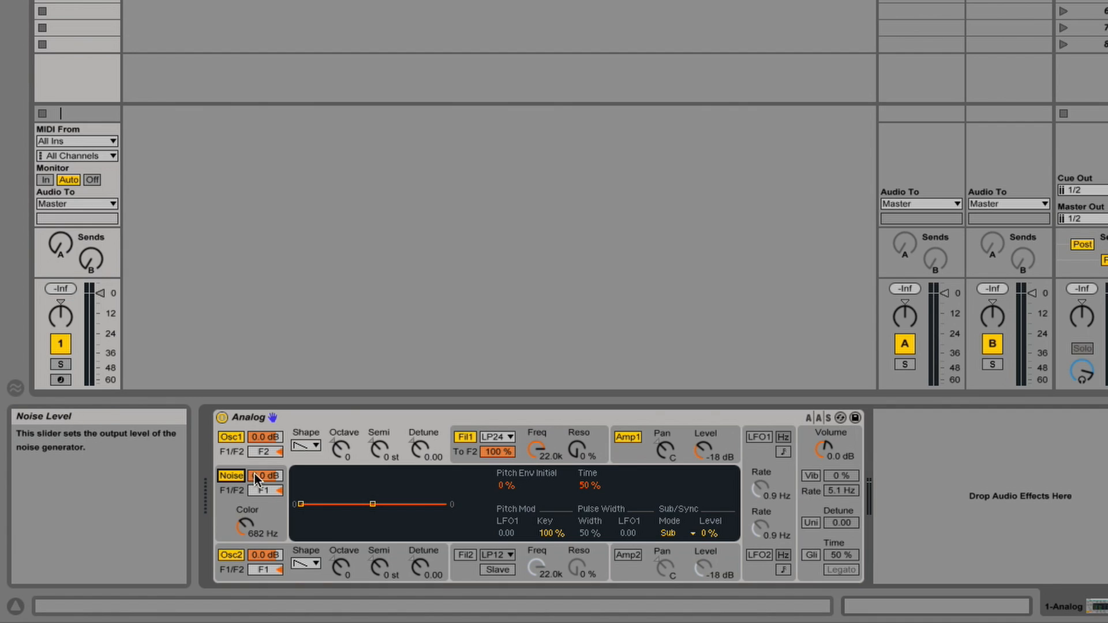
drag(266, 479, 266, 478)
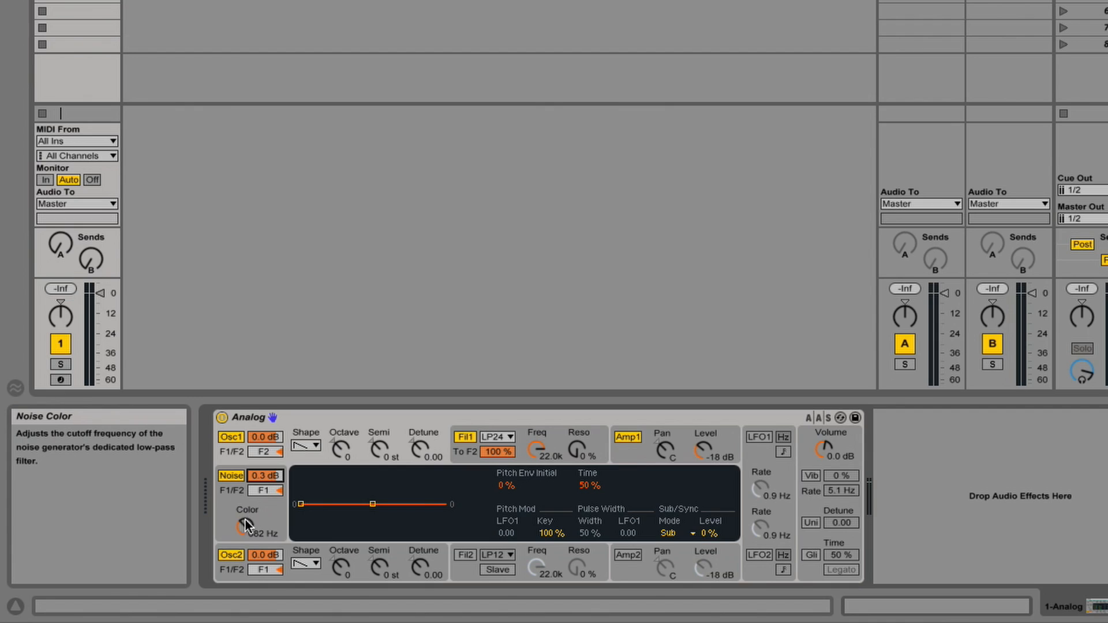
drag(245, 527, 245, 560)
drag(245, 527, 245, 469)
mouse_move(245, 526)
mouse_down()
mouse_move(245, 557)
mouse_move(245, 517)
mouse_move(244, 542)
mouse_up()
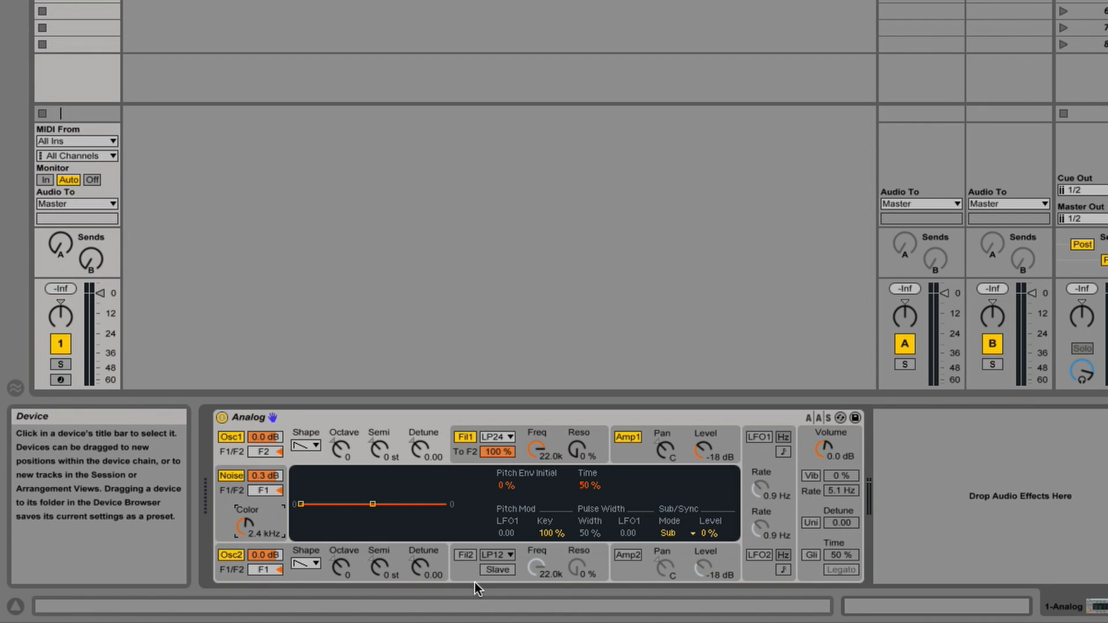
Step: Try the linear slope on Filter 1's envelope and return it to exponential
click(557, 432)
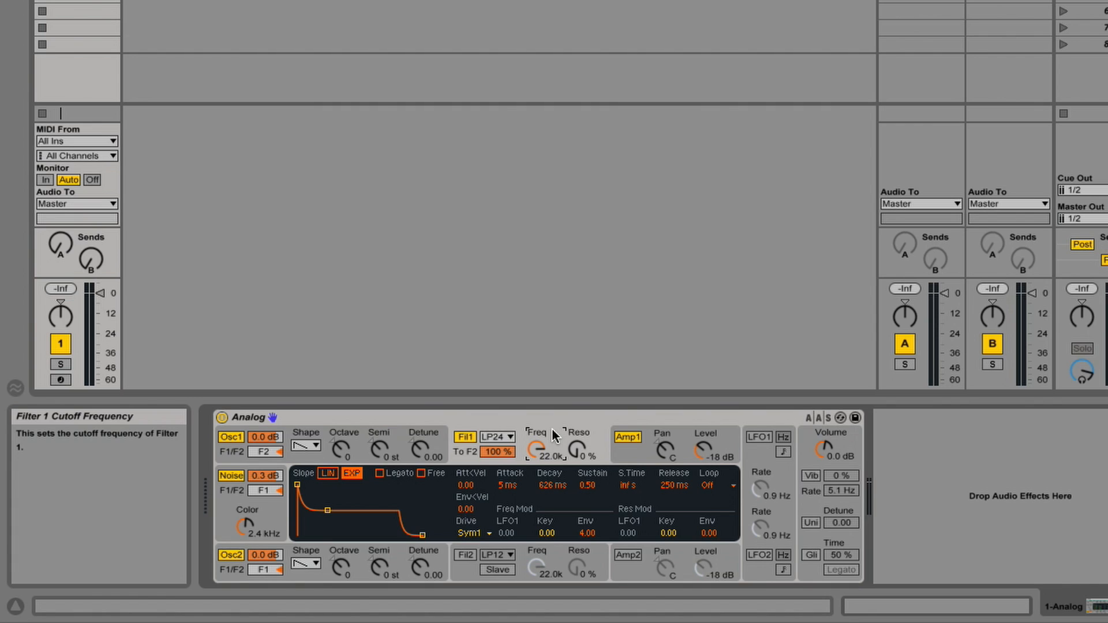
click(333, 474)
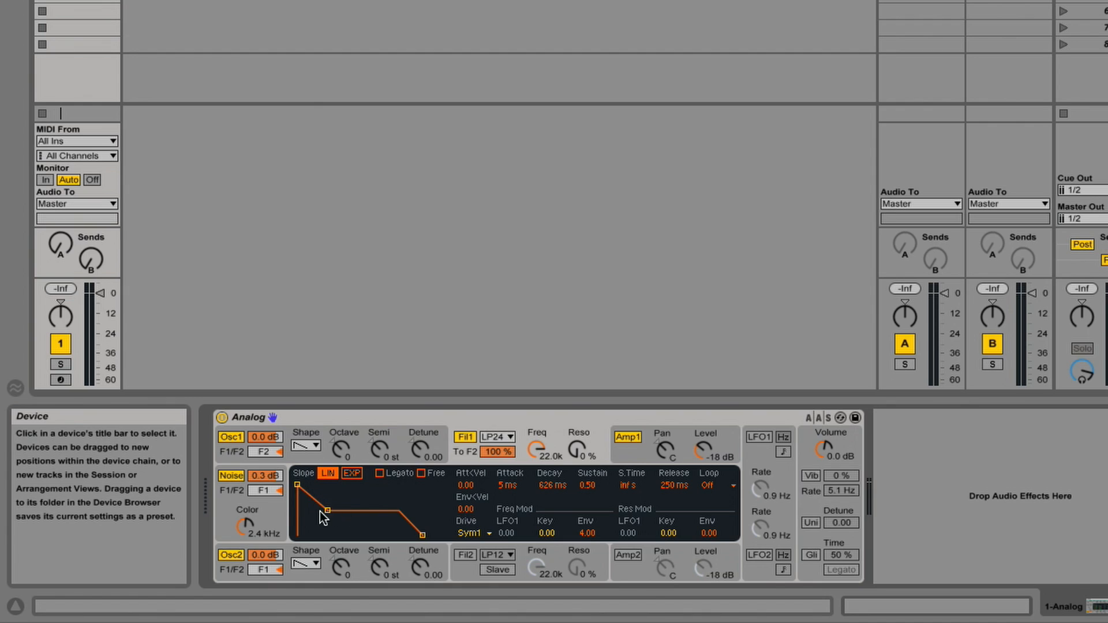
click(353, 473)
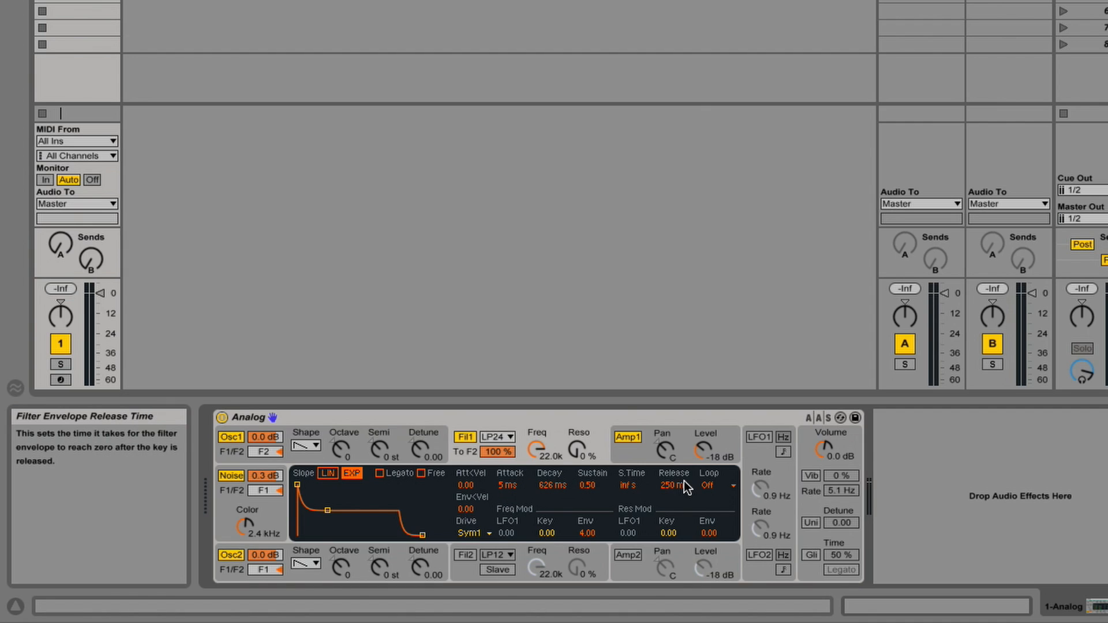
Step: Look through the available drive modes and filter types of Filter 1
click(473, 534)
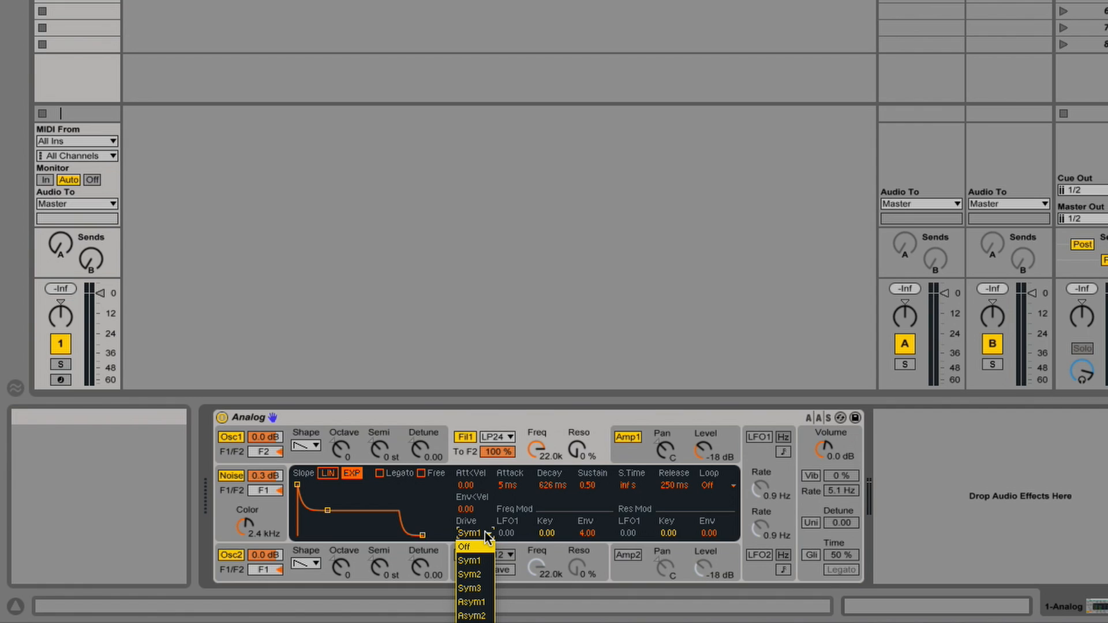
click(488, 536)
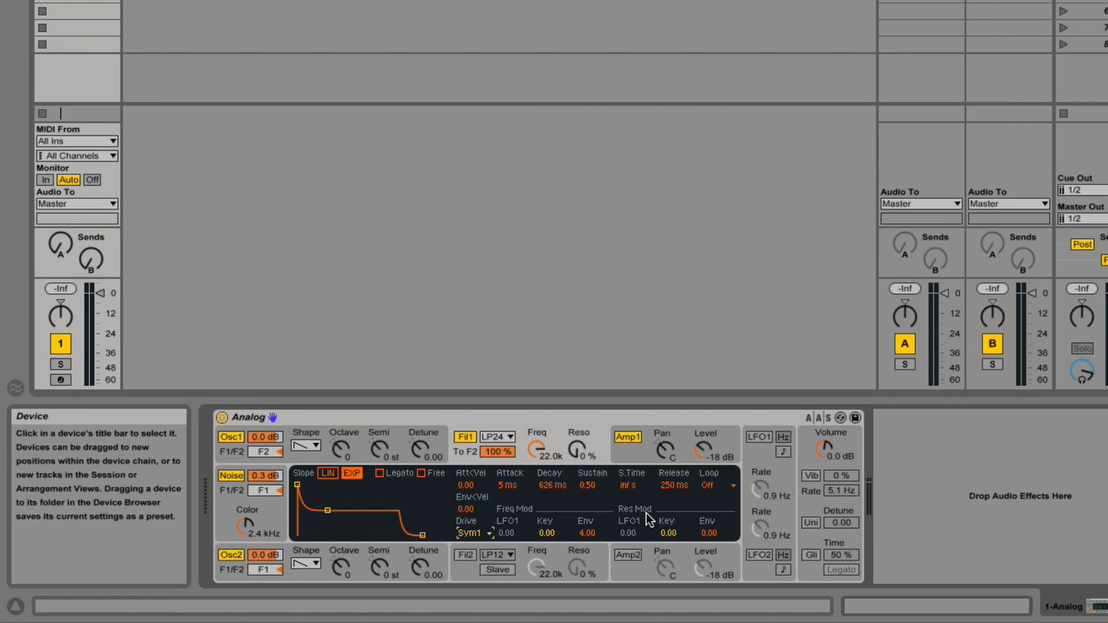
click(497, 433)
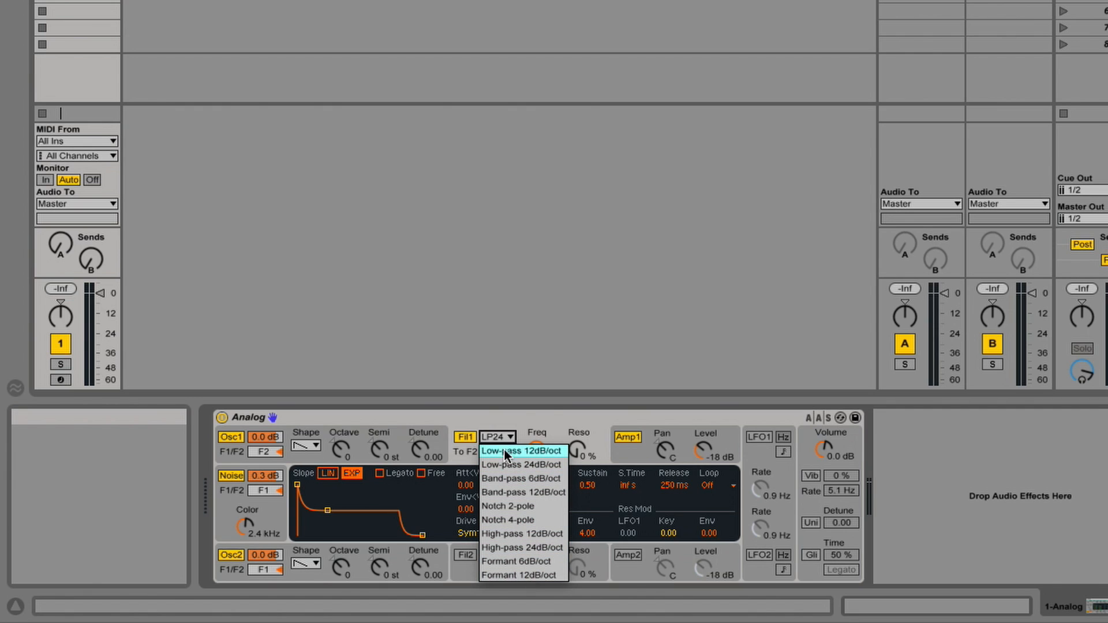
click(539, 427)
Step: Compare the envelope and modulation settings of Filter 2, Amp 1 and Filter 1
click(467, 569)
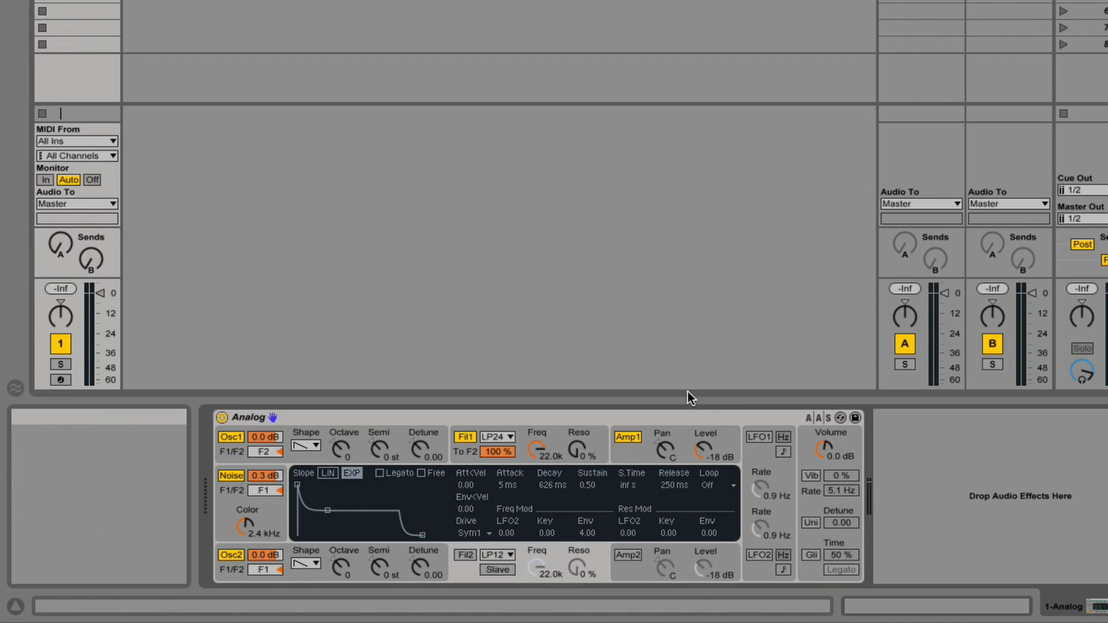
click(635, 456)
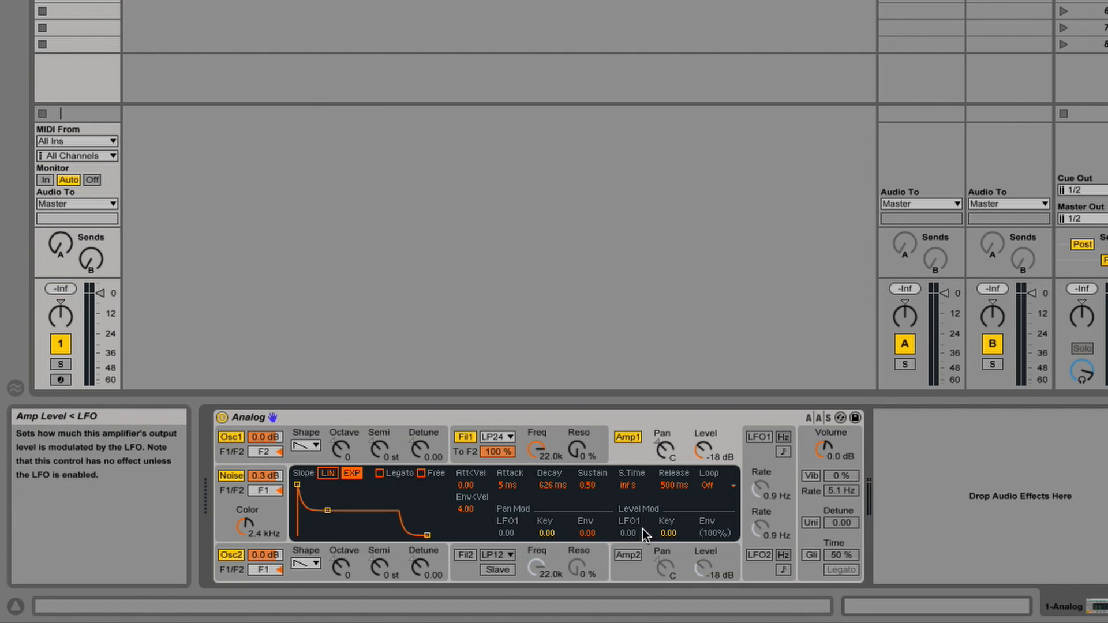
click(561, 437)
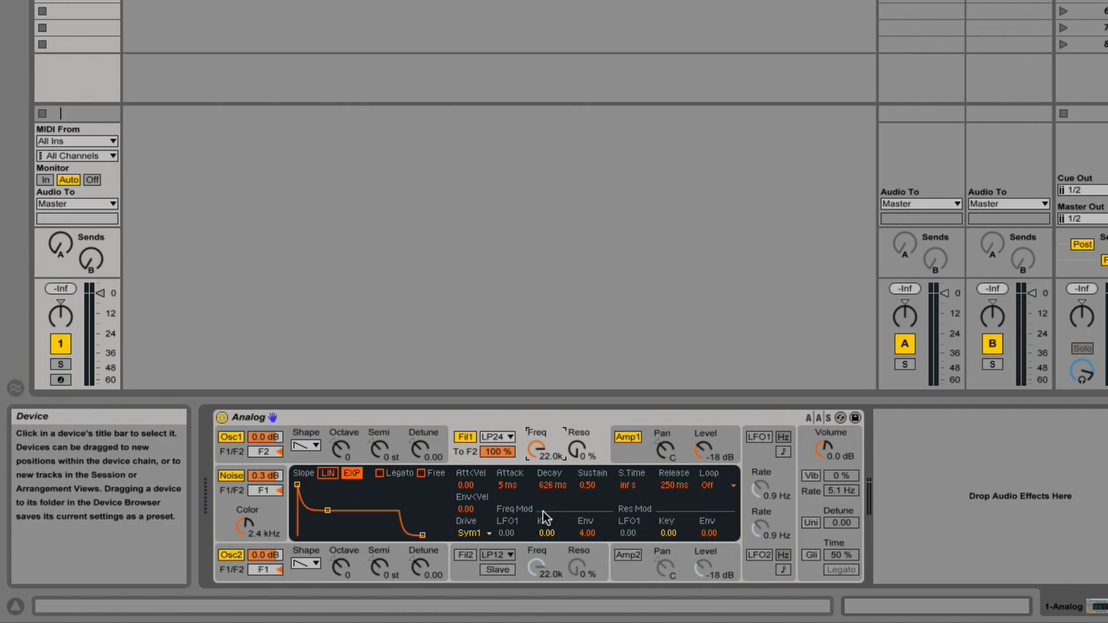
click(614, 444)
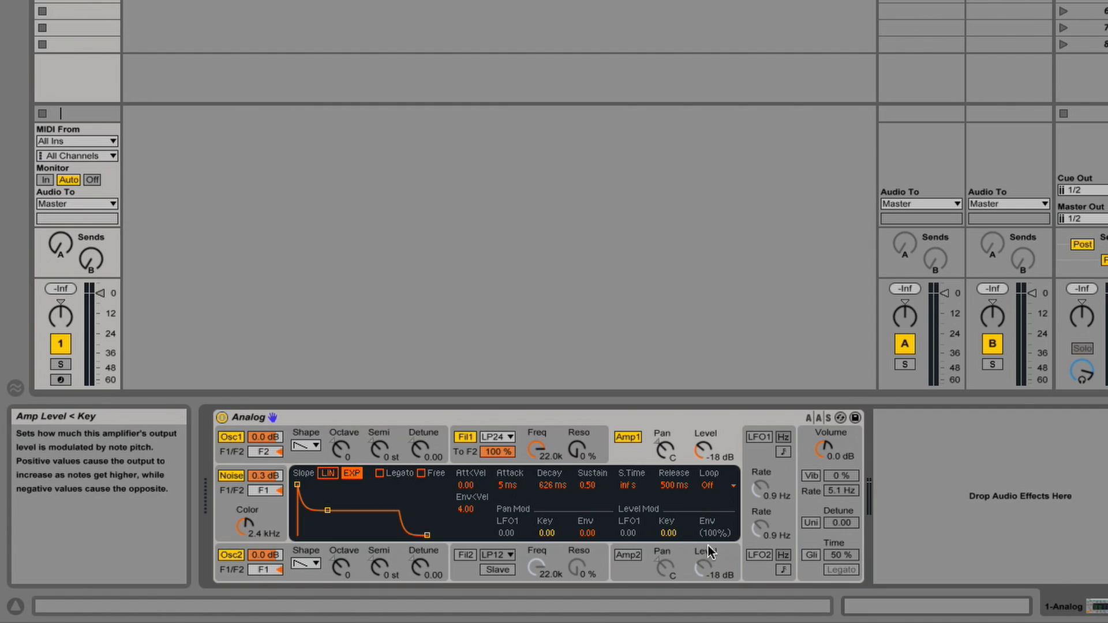
Step: Show the LFO settings and turn on LFO 1, switching LFO 2 on briefly and back off
click(754, 465)
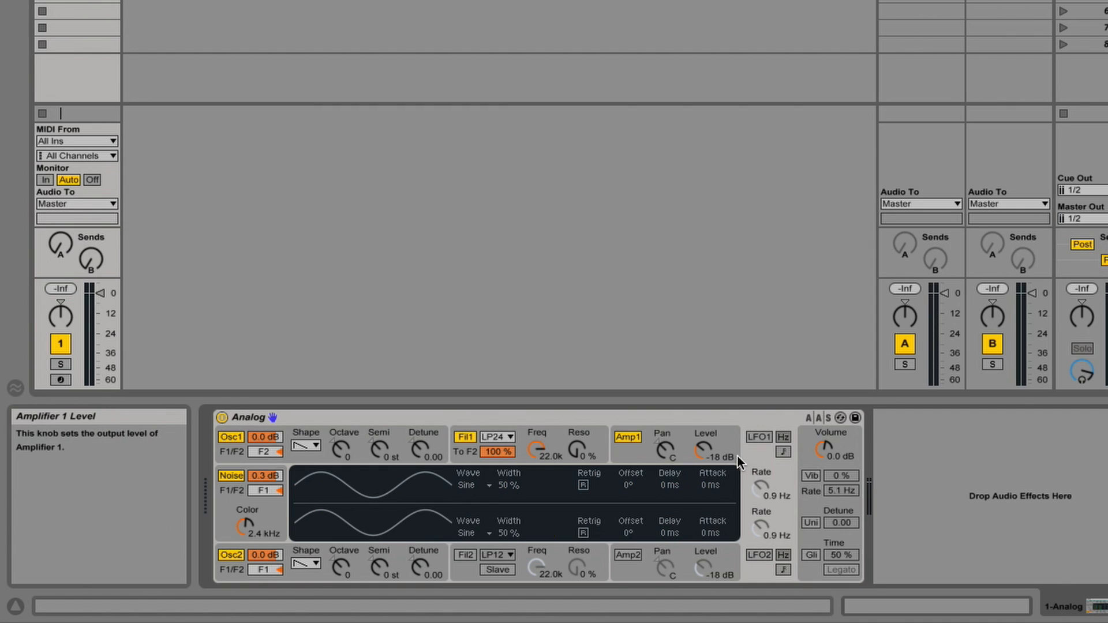
click(759, 436)
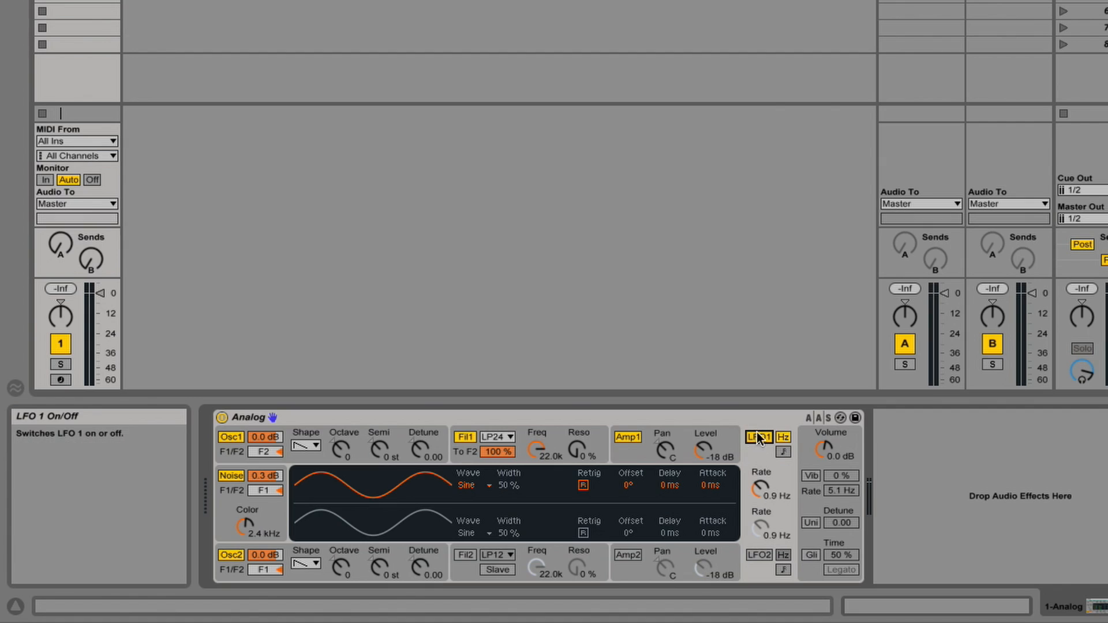
click(758, 555)
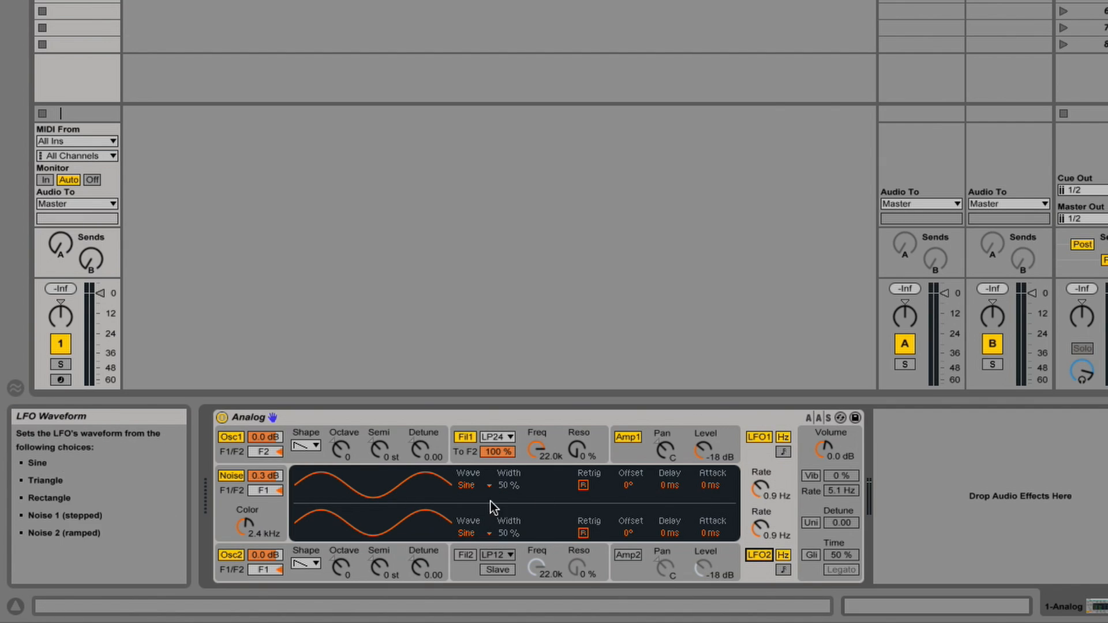
click(748, 555)
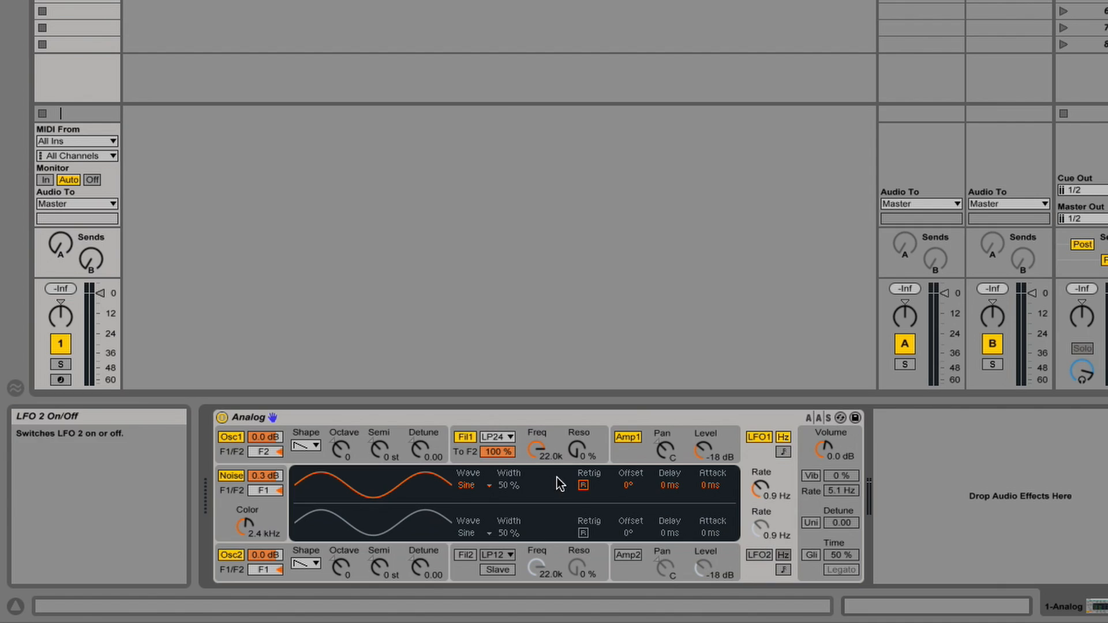
Step: Set LFO 1's waveform to Noise 2 after trying Noise 1
click(487, 486)
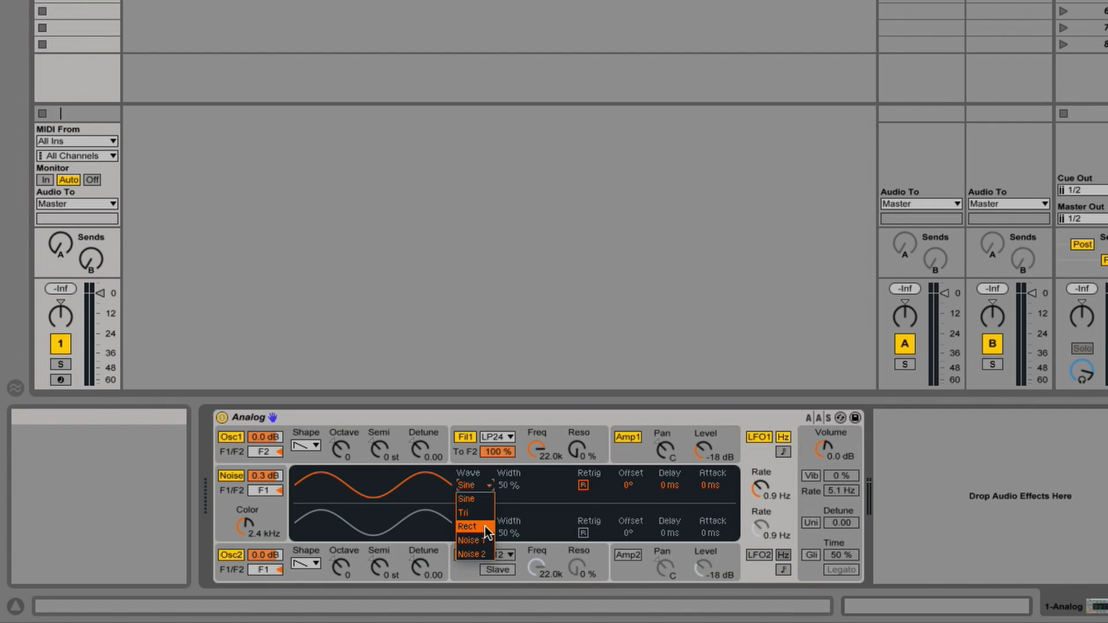
click(486, 540)
click(485, 486)
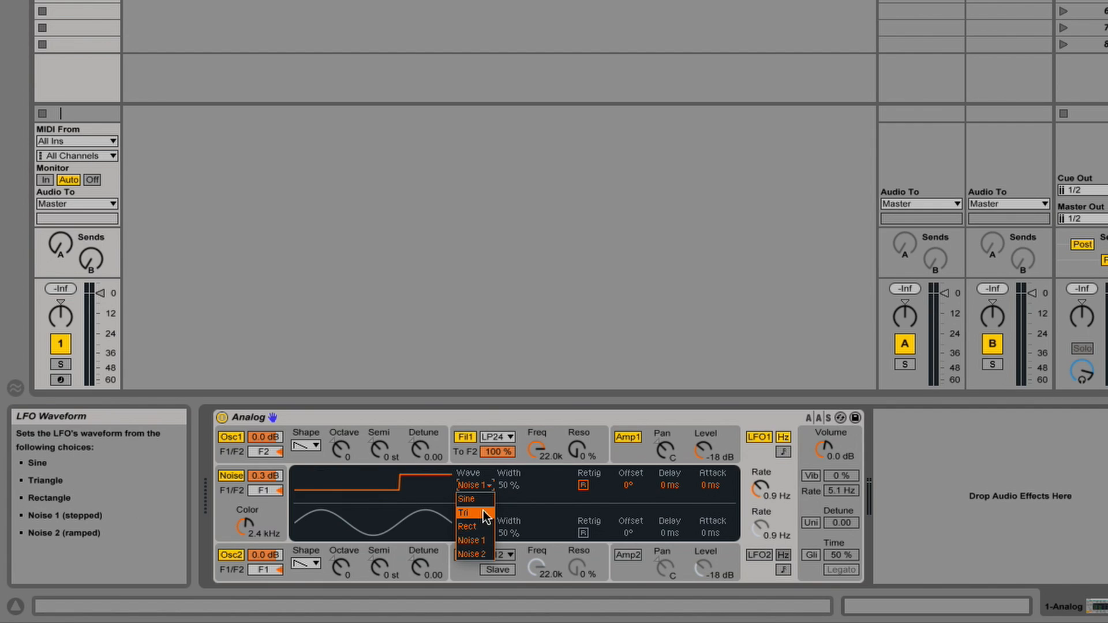
click(485, 554)
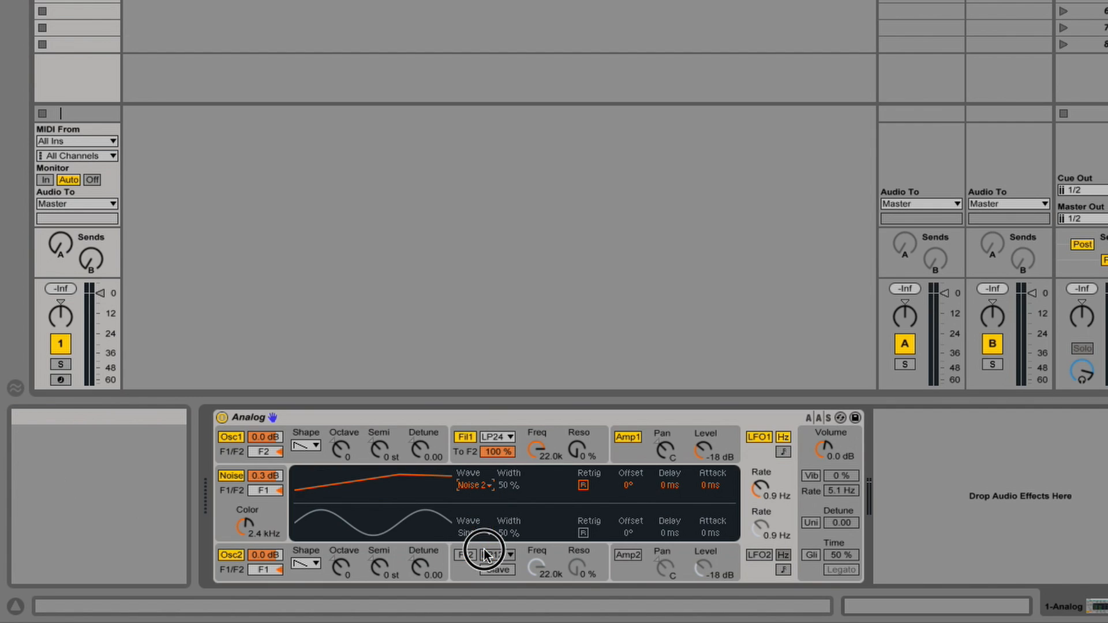
Step: Set LFO 1's waveform to Tri after trying Noise 1, and set its pulse width to 93 %
click(483, 490)
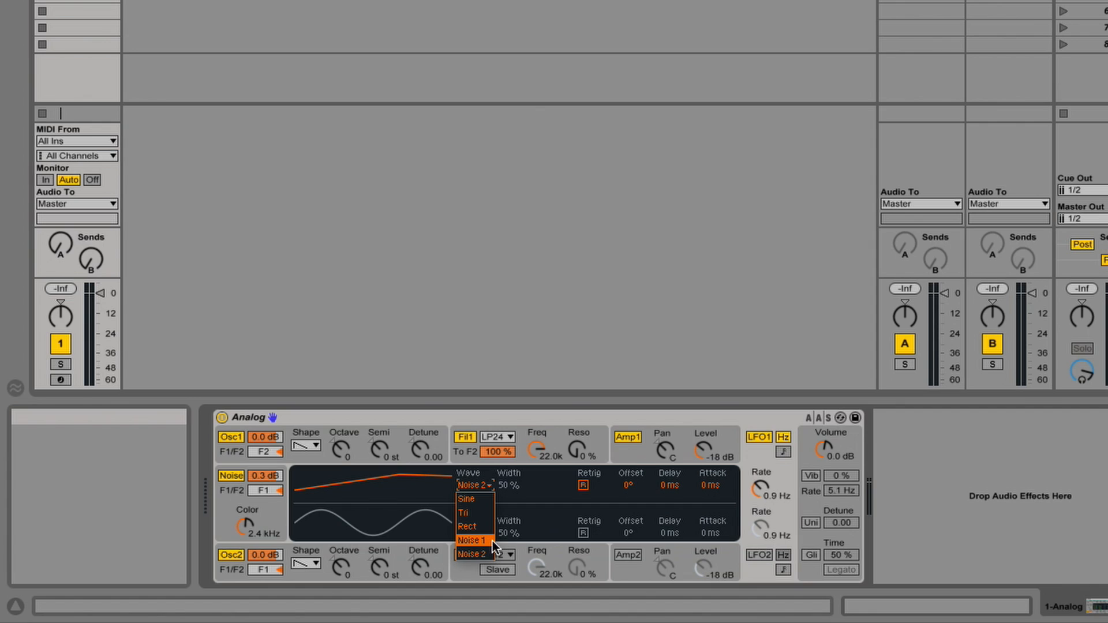
click(493, 541)
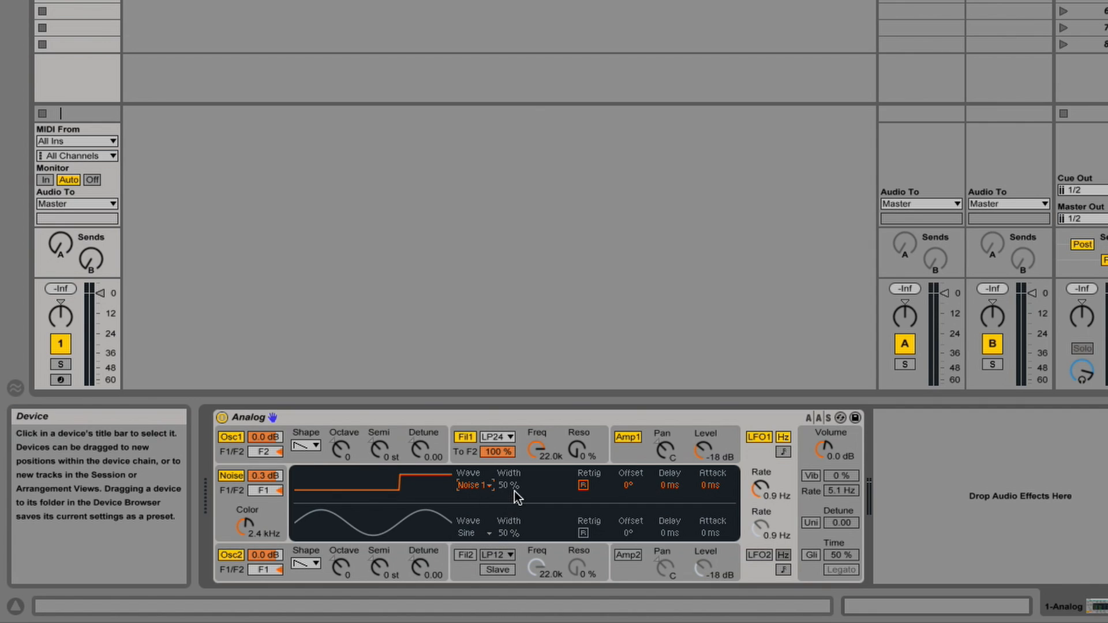
click(490, 487)
click(480, 505)
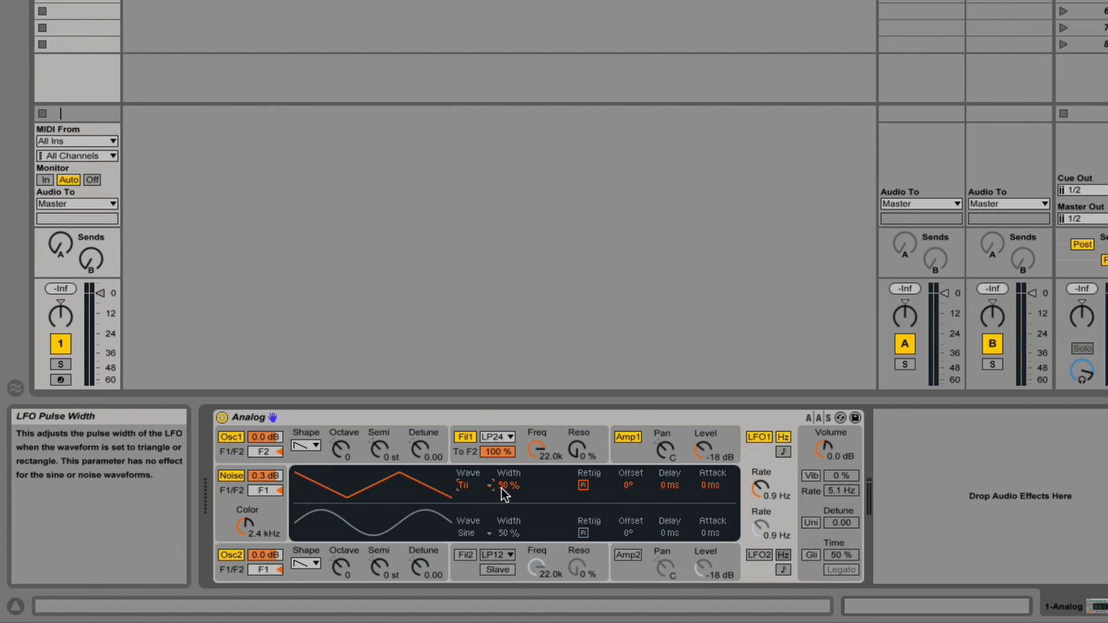
drag(501, 488, 501, 466)
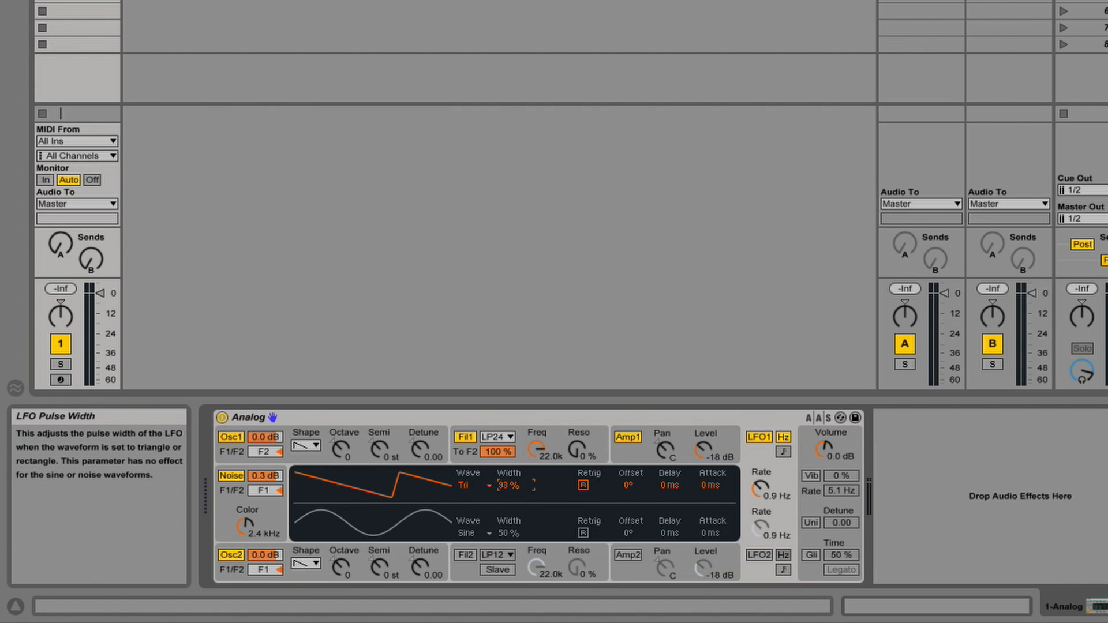
Step: Try out LFO 1's retrigger, phase offset and delay settings, keeping the offset at 0° and the delay at 0 ms
click(583, 486)
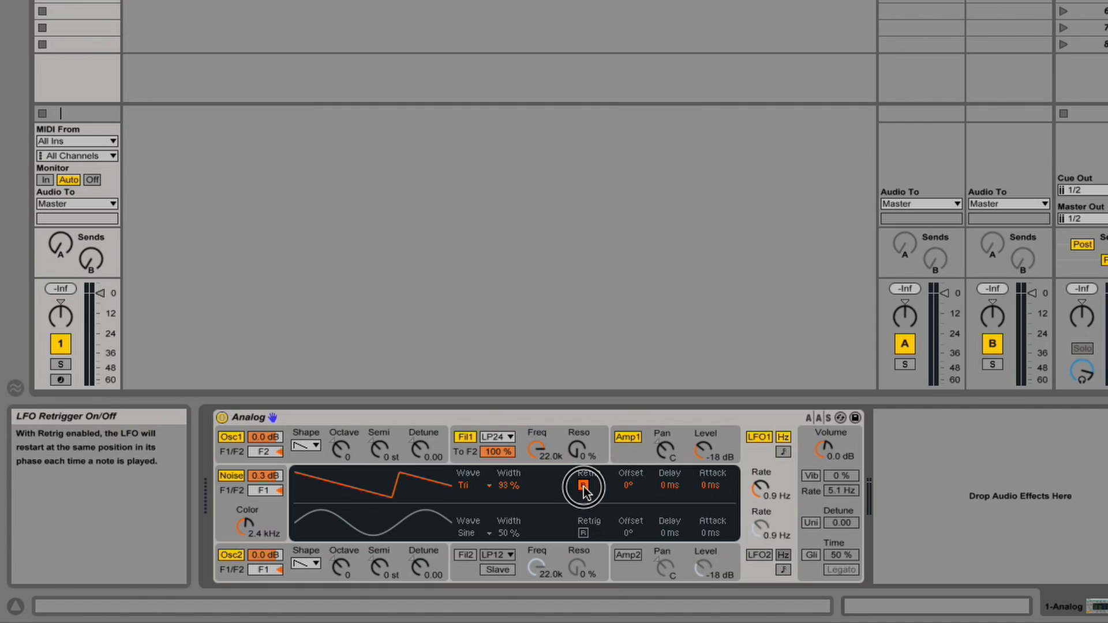
mouse_move(628, 486)
mouse_down()
mouse_move(628, 461)
mouse_move(628, 486)
mouse_up()
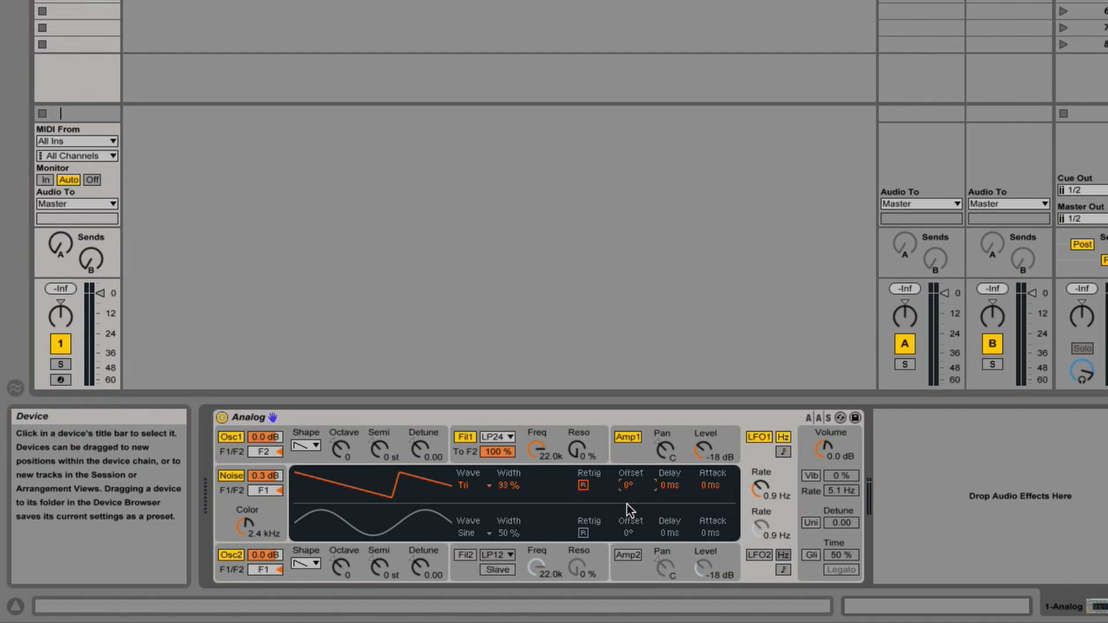
mouse_move(628, 486)
mouse_down()
mouse_move(628, 457)
mouse_move(633, 493)
mouse_up()
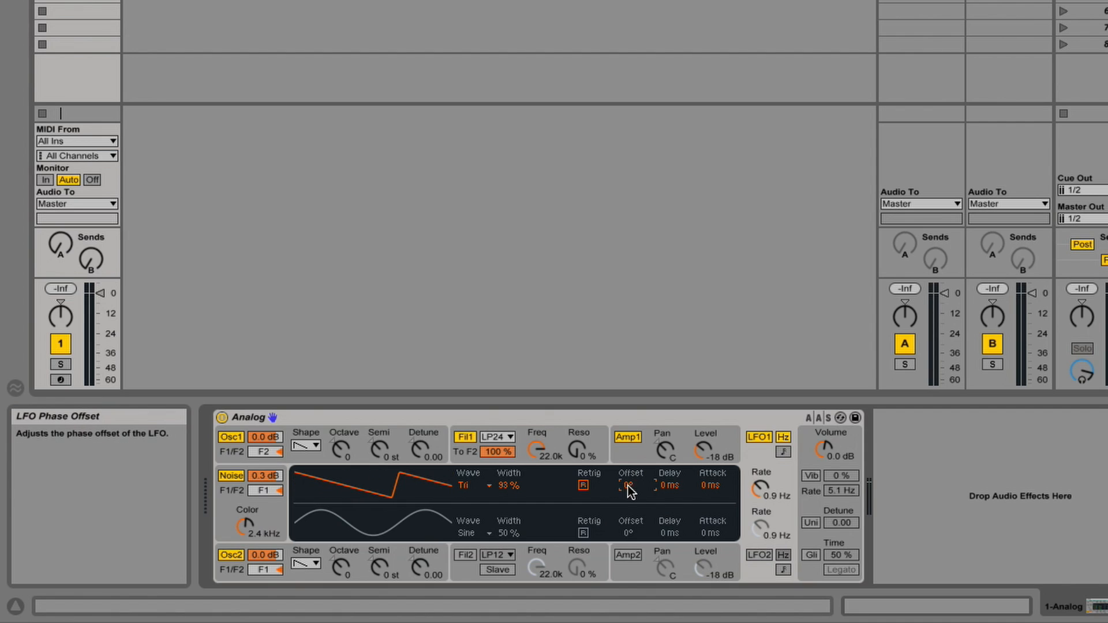
click(678, 491)
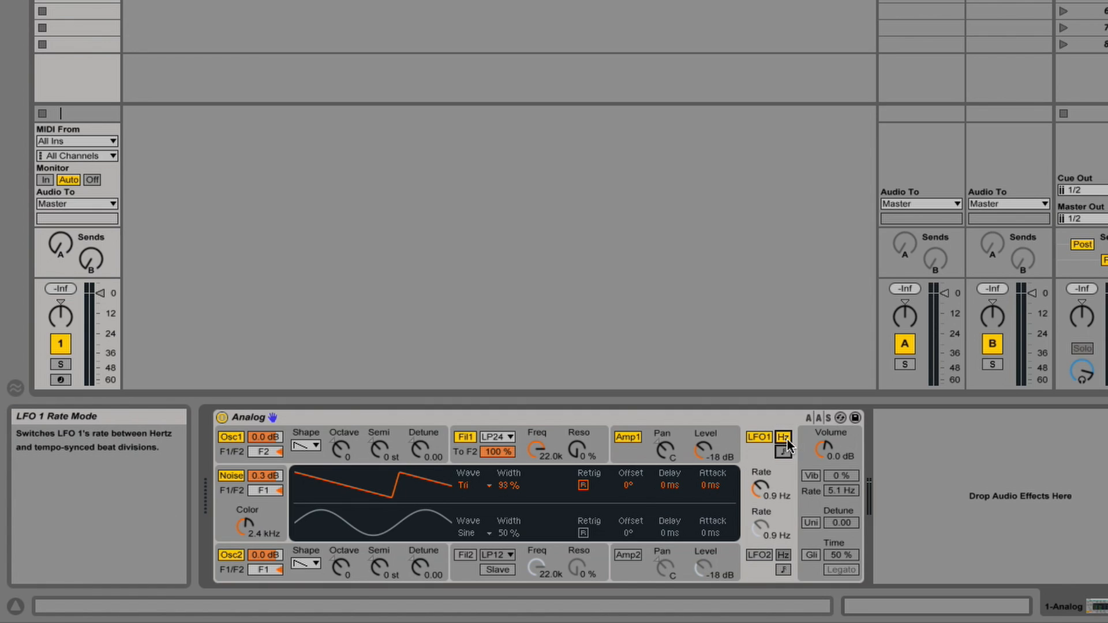
Step: Lower LFO 1's rate to 0.6 Hz, then switch it to tempo-synced beat divisions with a rate of 1
mouse_move(756, 494)
mouse_down()
mouse_move(756, 472)
mouse_move(756, 497)
mouse_up()
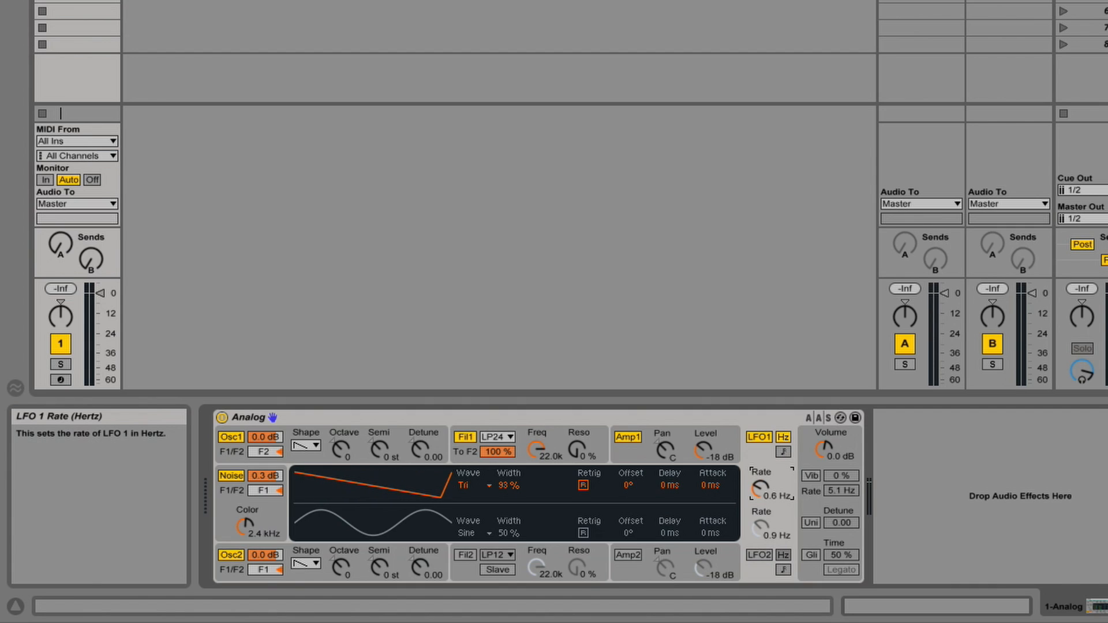
click(786, 454)
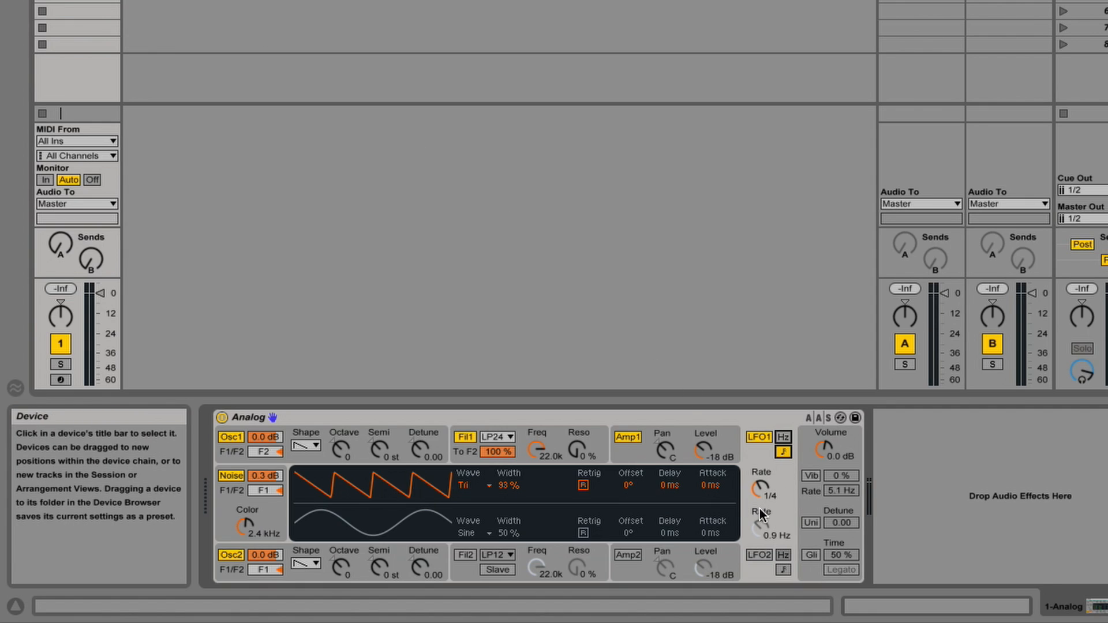
click(758, 483)
mouse_move(760, 488)
mouse_down()
mouse_move(760, 525)
mouse_move(759, 445)
mouse_move(760, 502)
mouse_up()
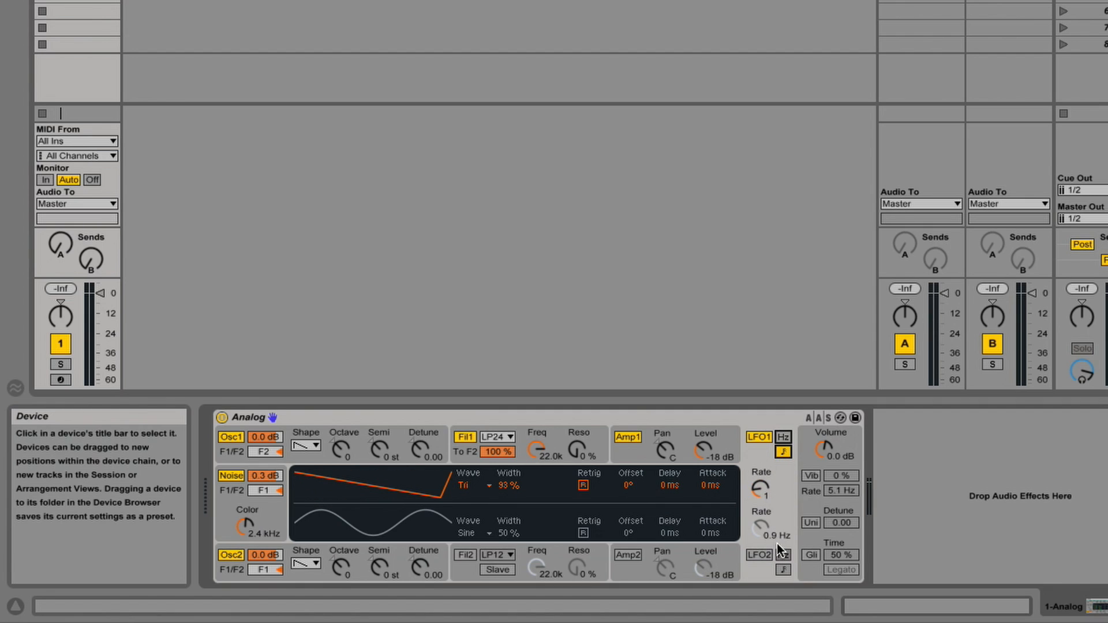
Step: Apply the lower-left Quick Routing preset in the global settings and check the available keyboard voice counts
click(808, 448)
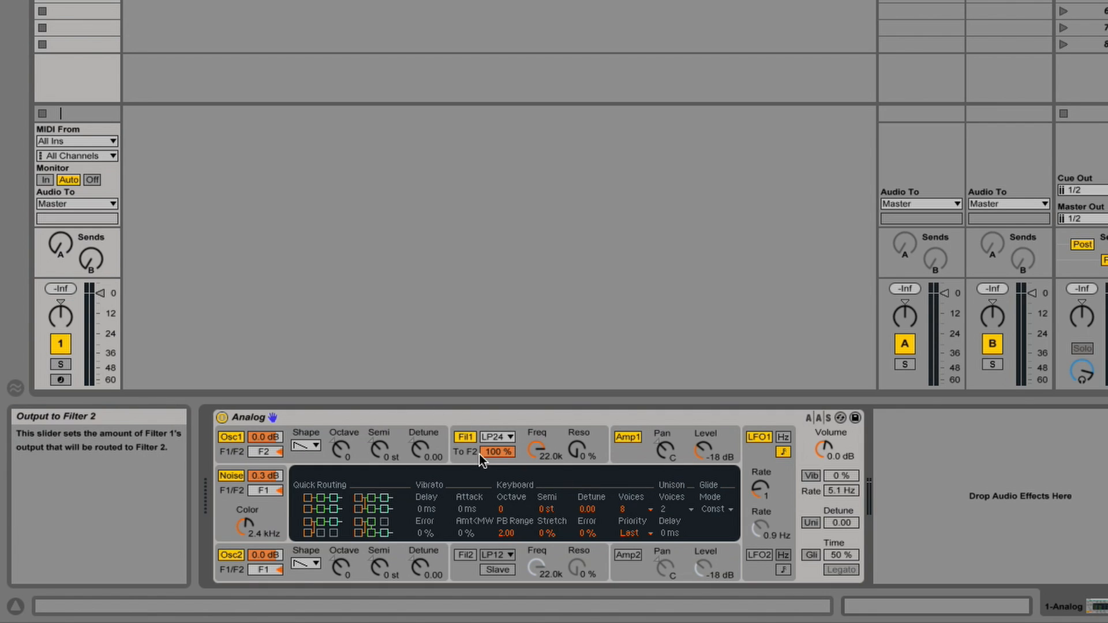
click(313, 532)
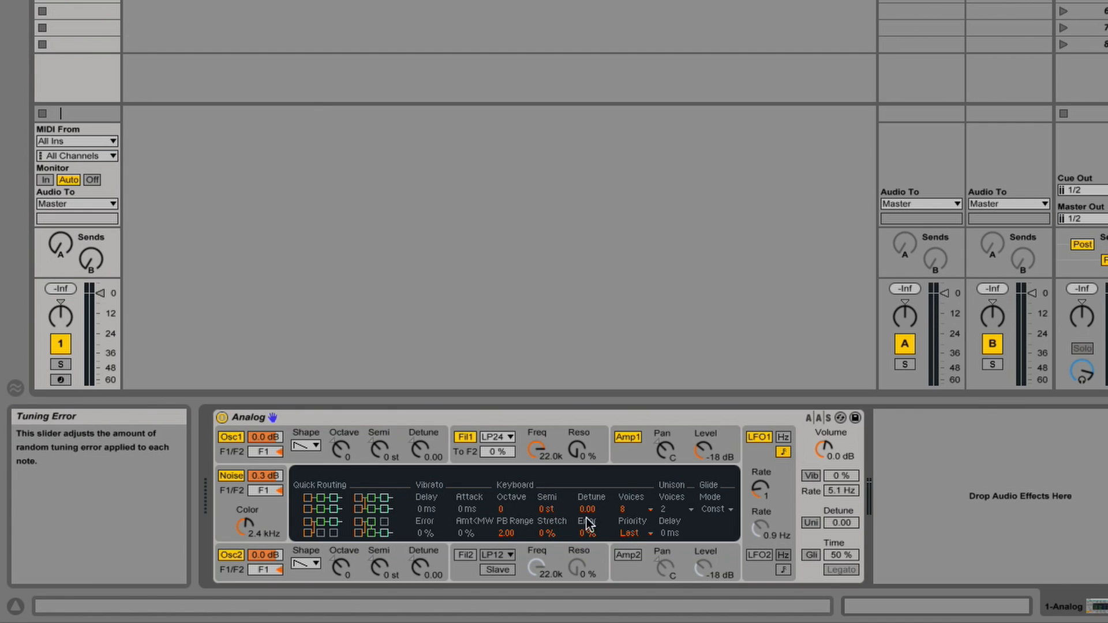
click(648, 511)
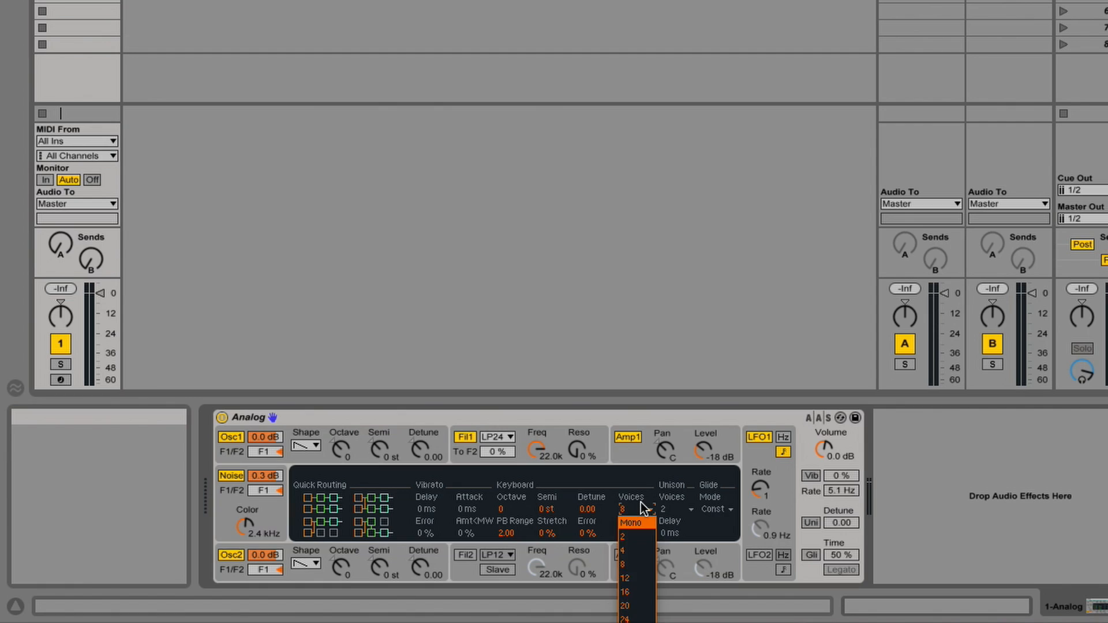
click(643, 511)
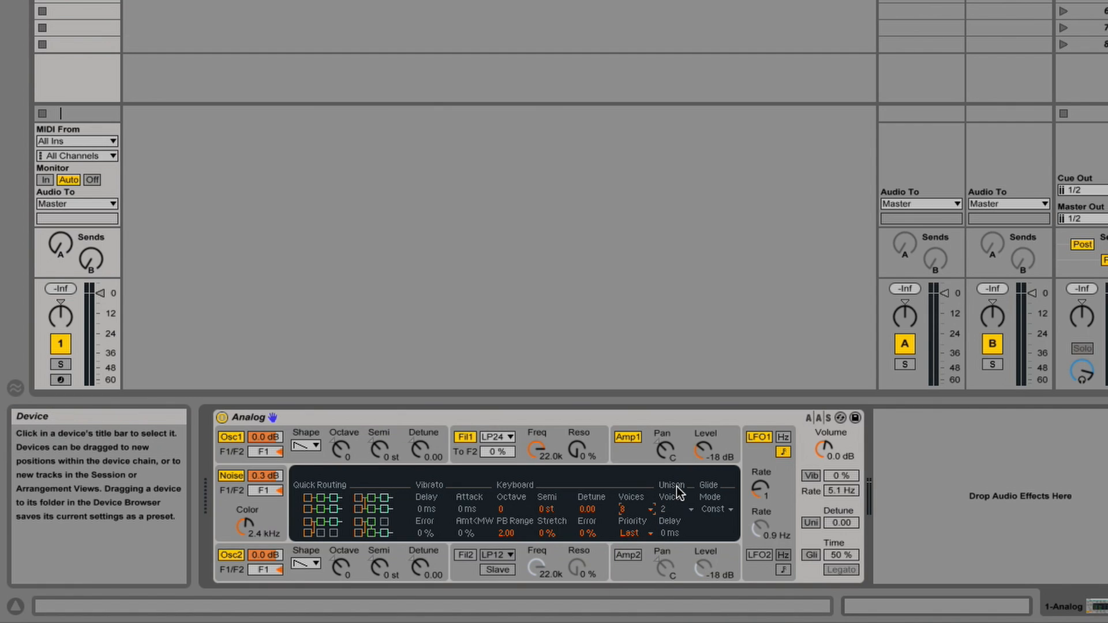